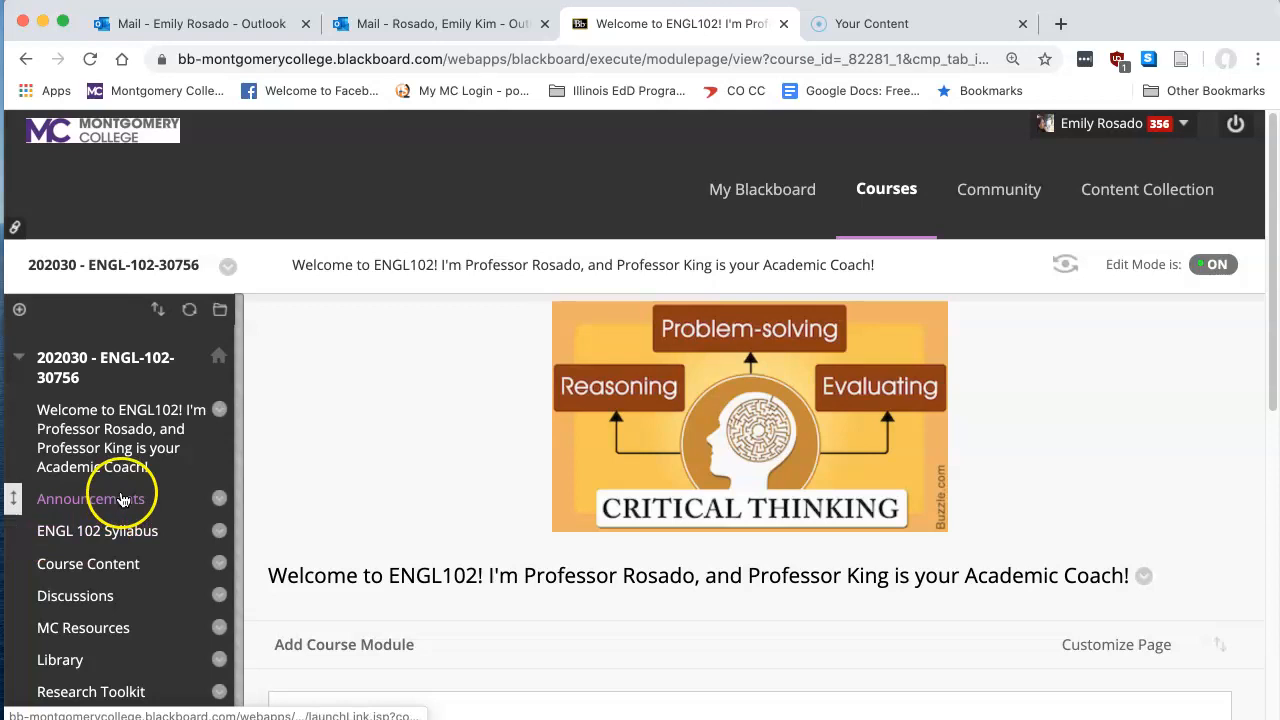
Step: Start a new content folder in the Course Content area and name it Portfolio Submissions
left_click(128, 566)
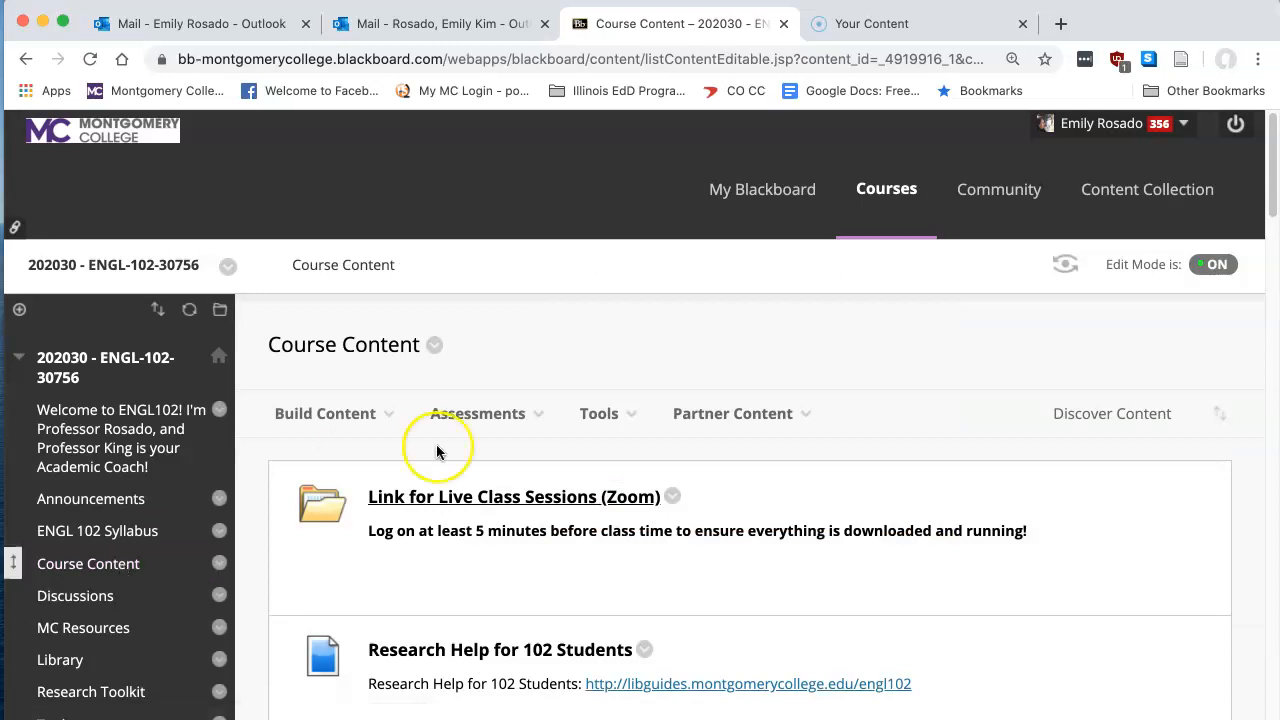
scroll(794, 337, "down", 1)
scroll(892, 327, "down", 1)
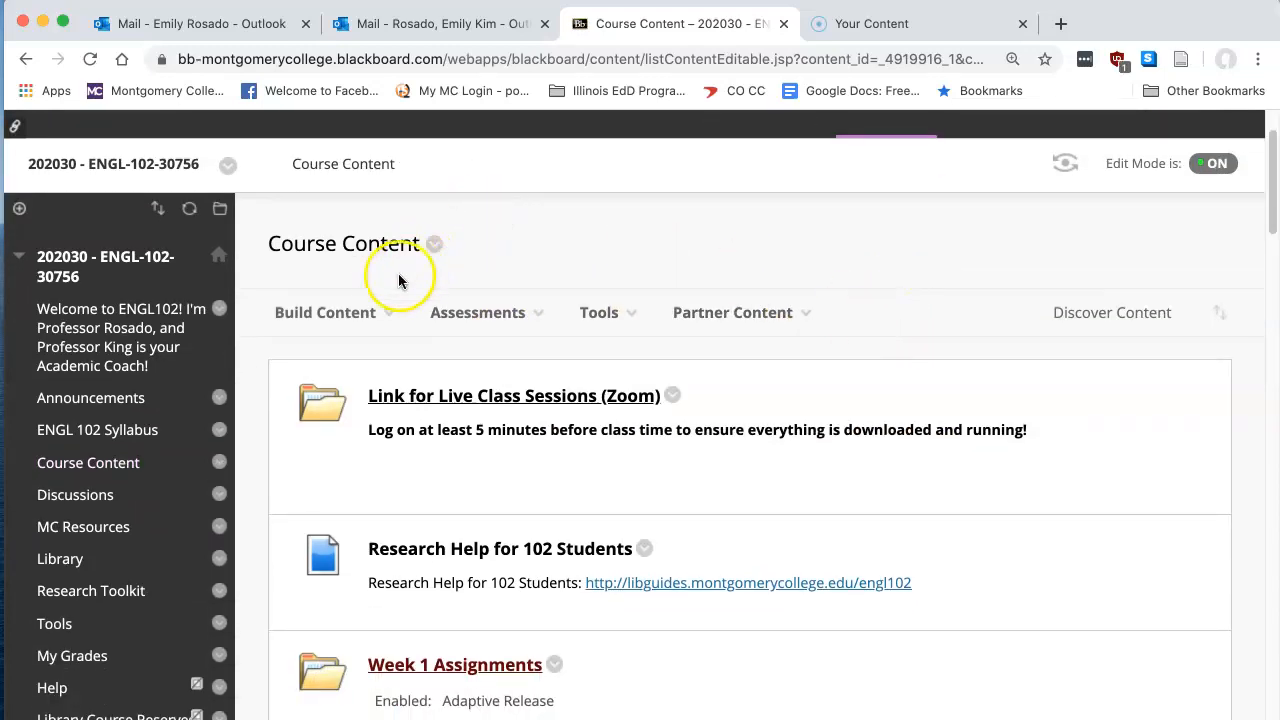
left_click(374, 314)
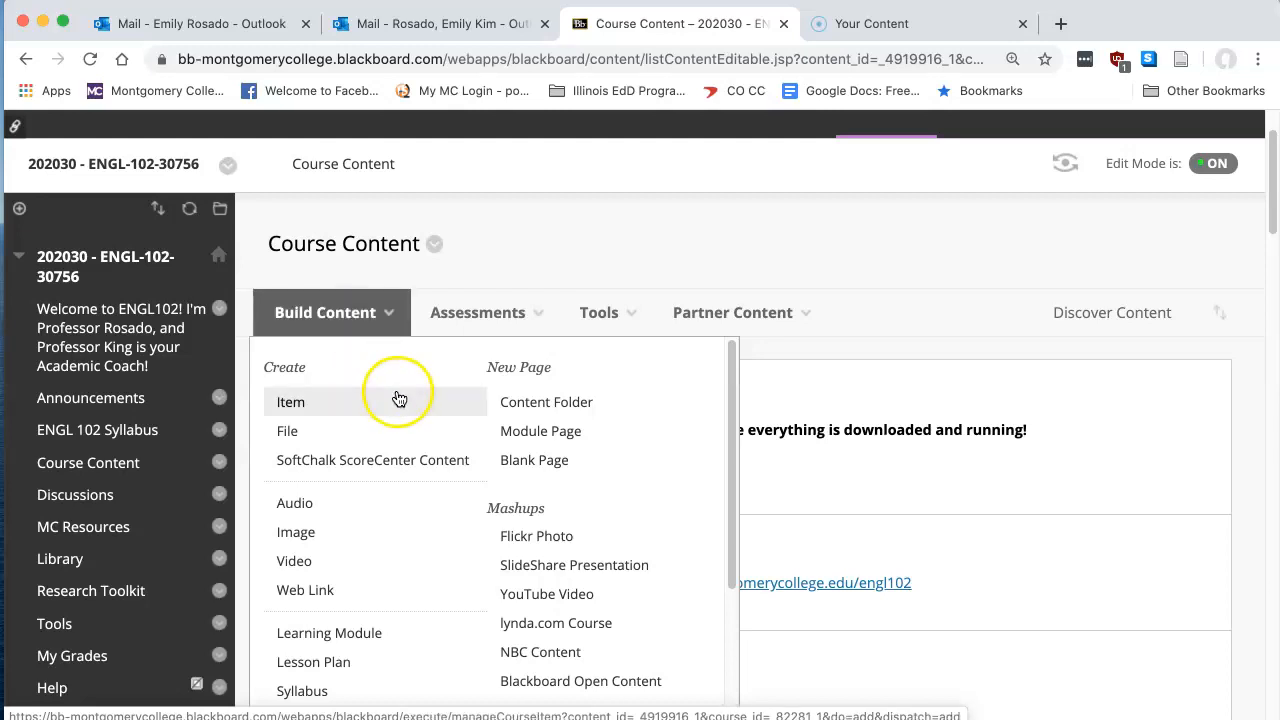
left_click(605, 403)
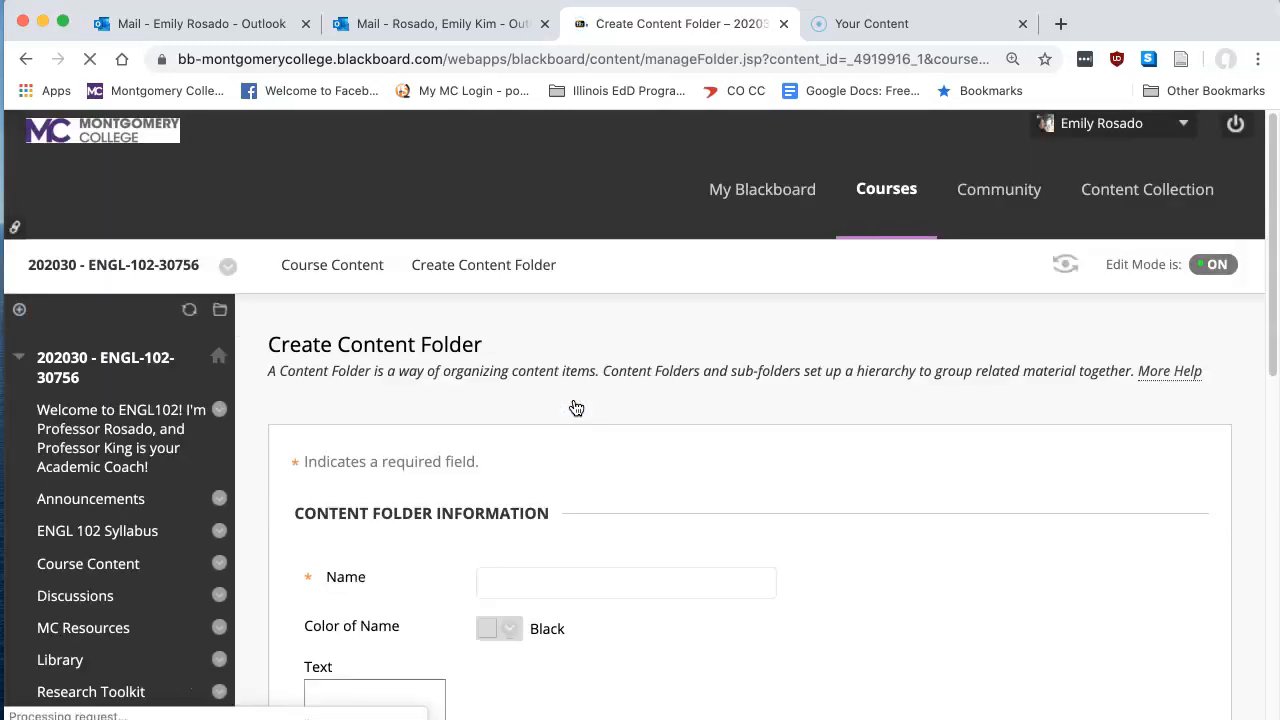
left_click(546, 433)
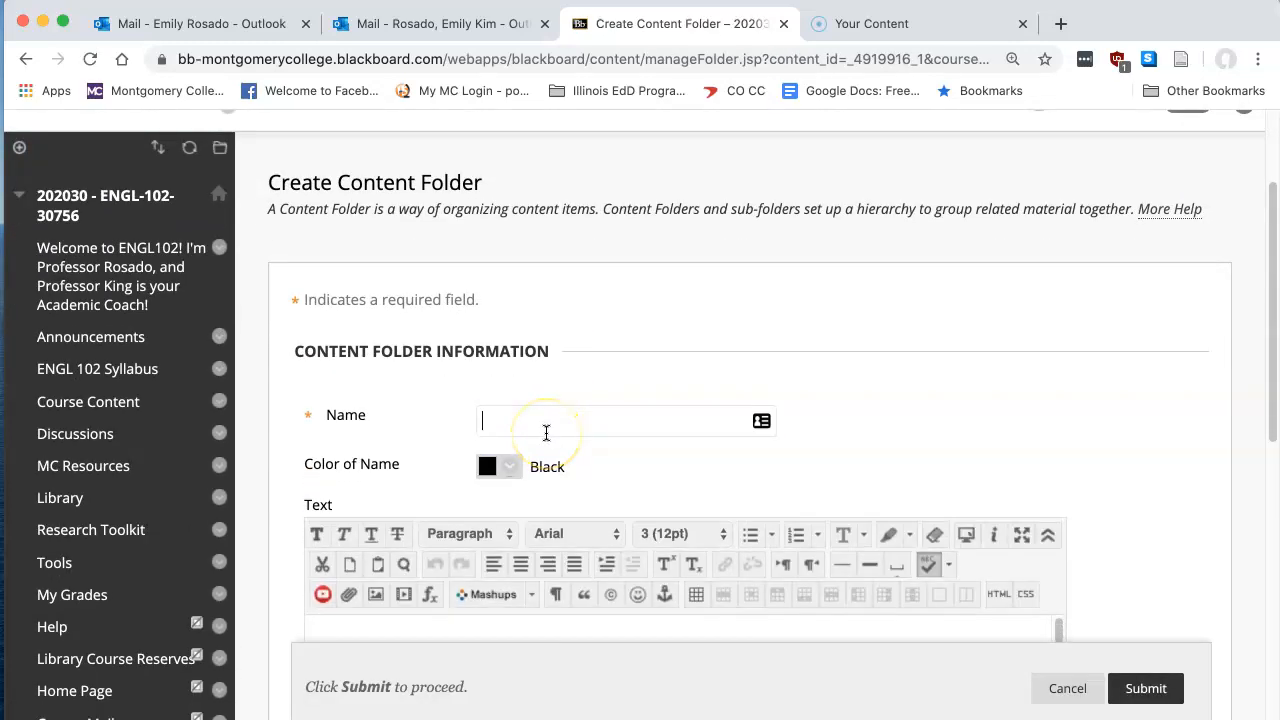
type("P")
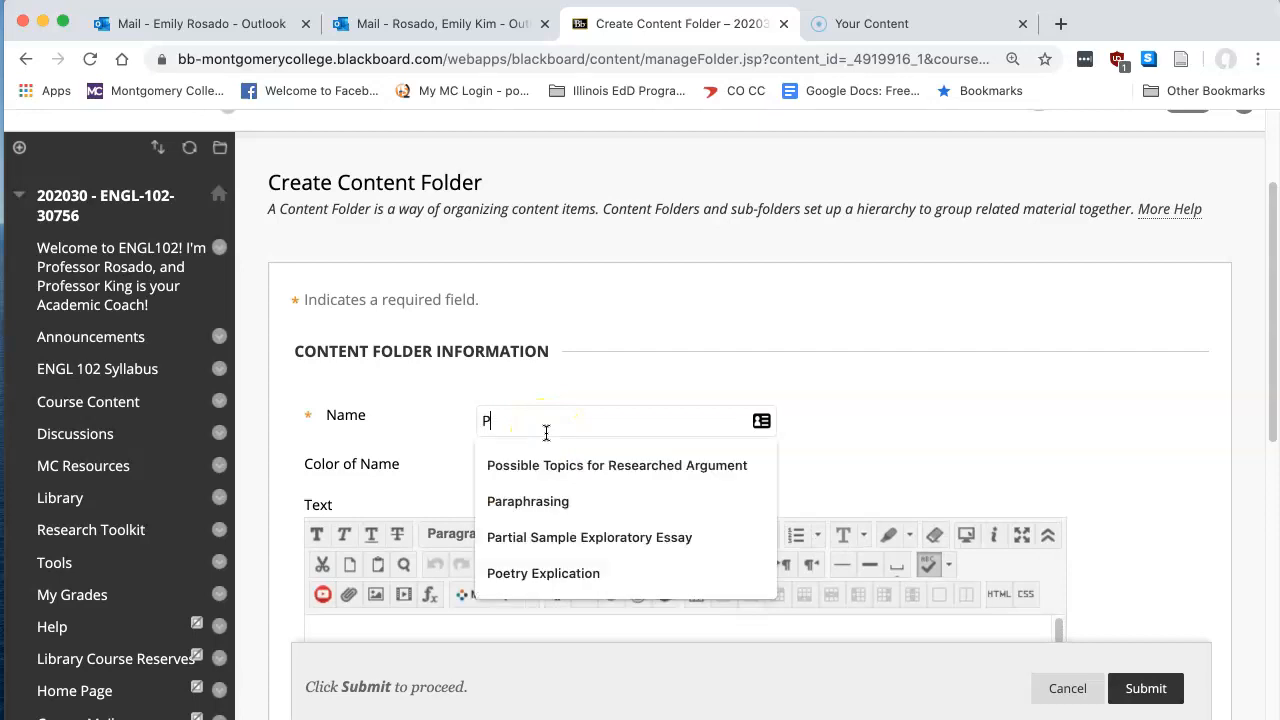
type("ortfolio ")
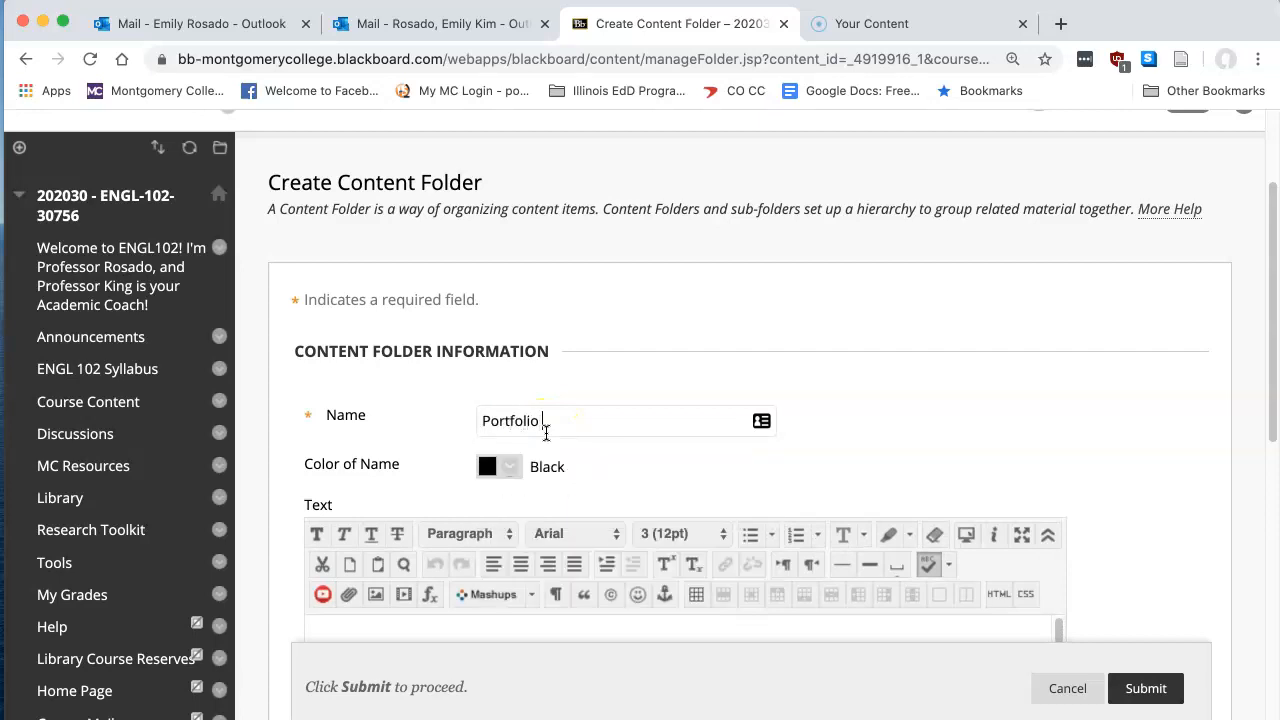
type("Submissions")
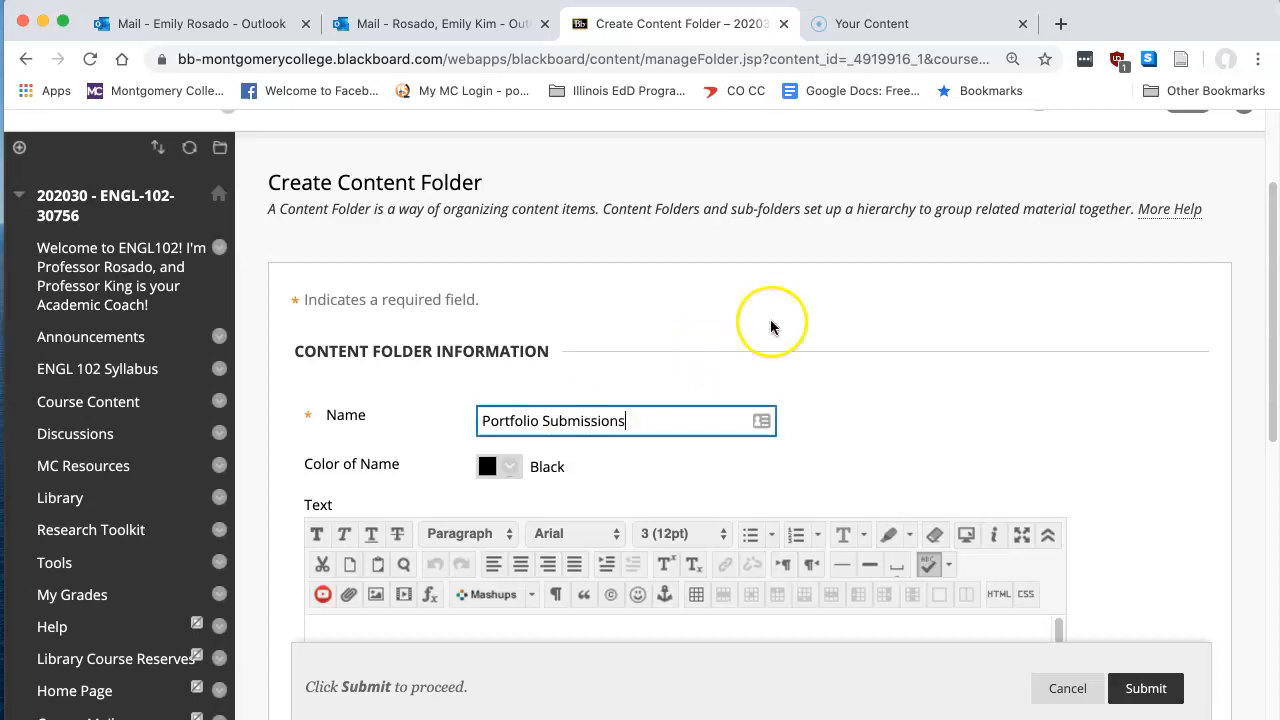
Step: Restrict the folder's availability with a Display After date of 05/11/2020
scroll(970, 297, "down", 5)
scroll(970, 297, "down", 4)
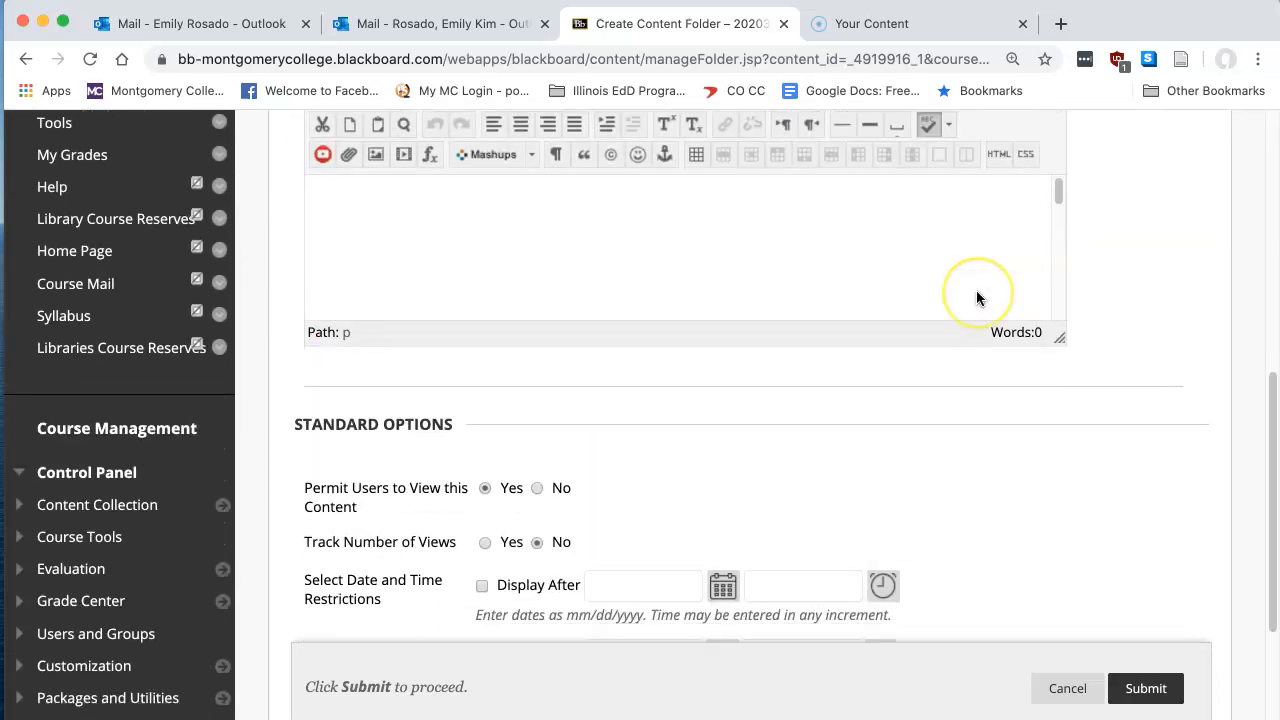
scroll(960, 514, "down", 3)
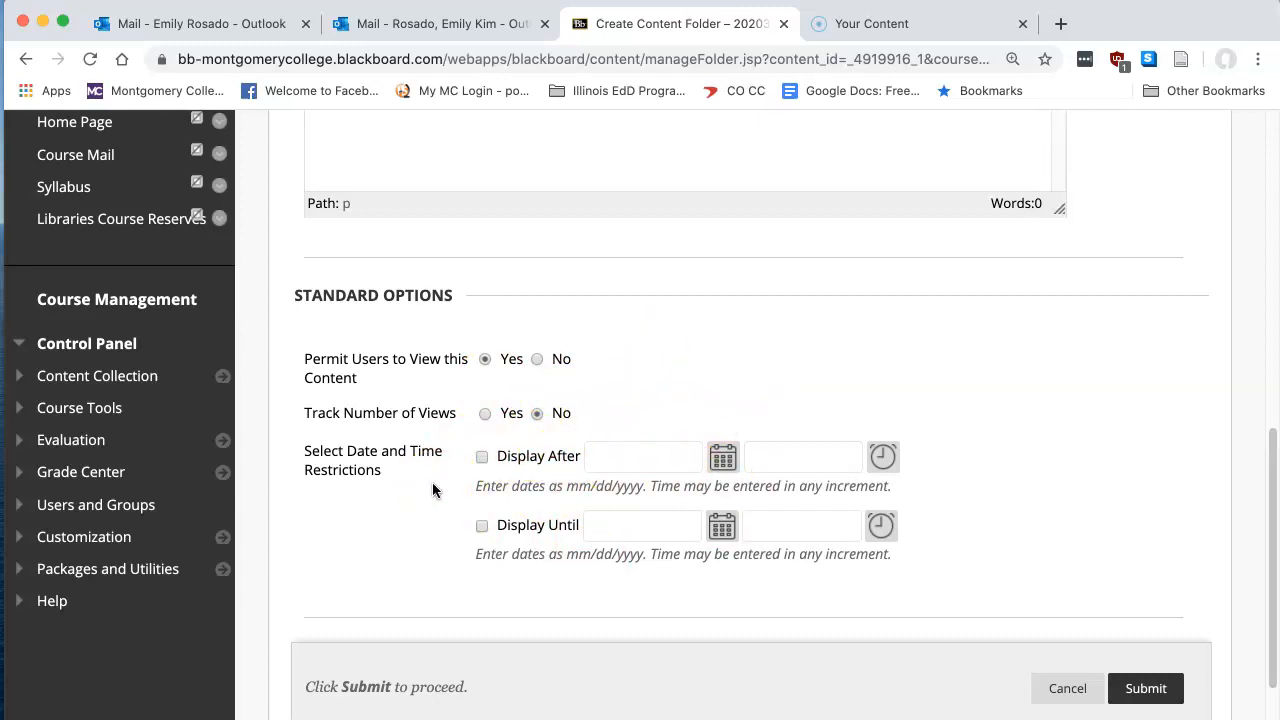
left_click(481, 458)
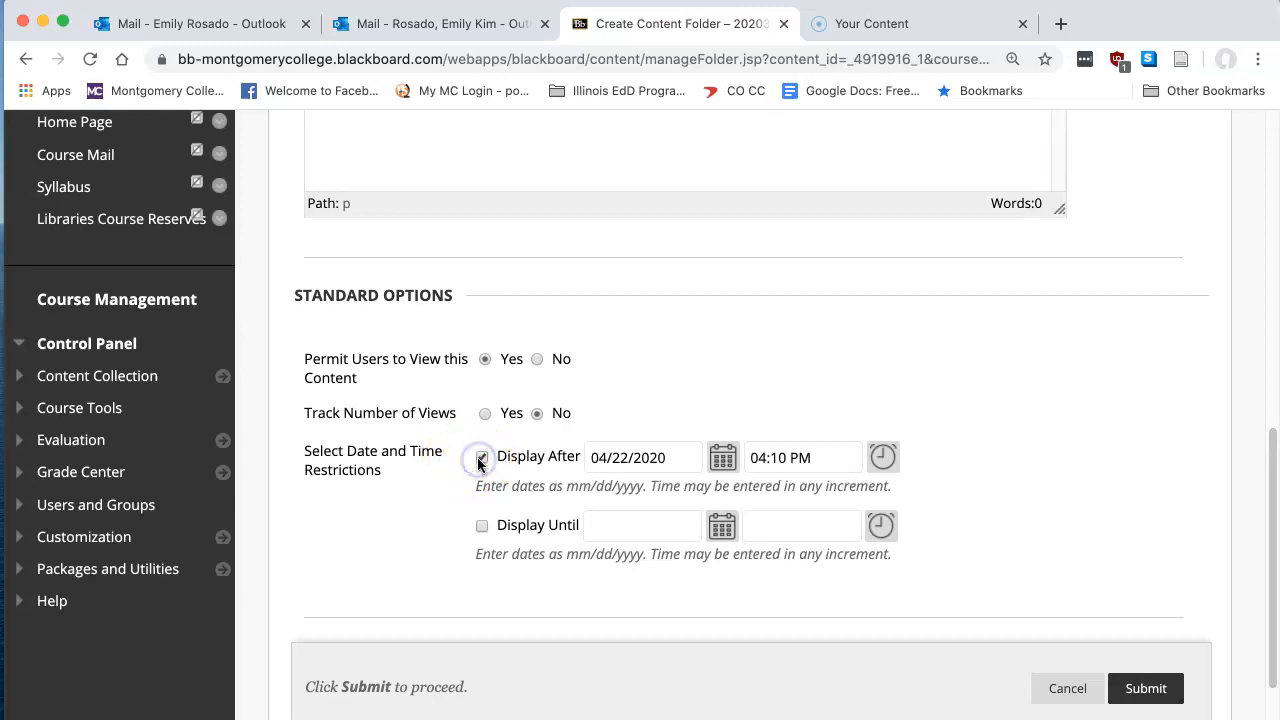
left_click(720, 455)
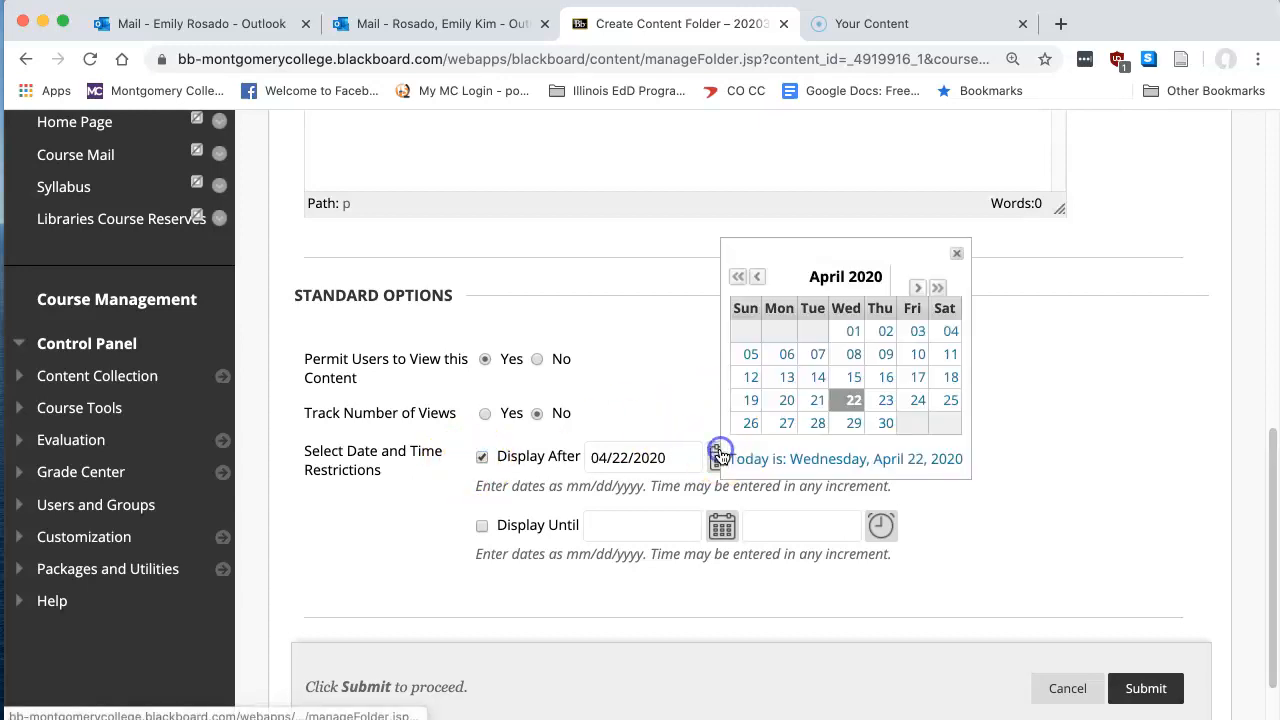
left_click(917, 288)
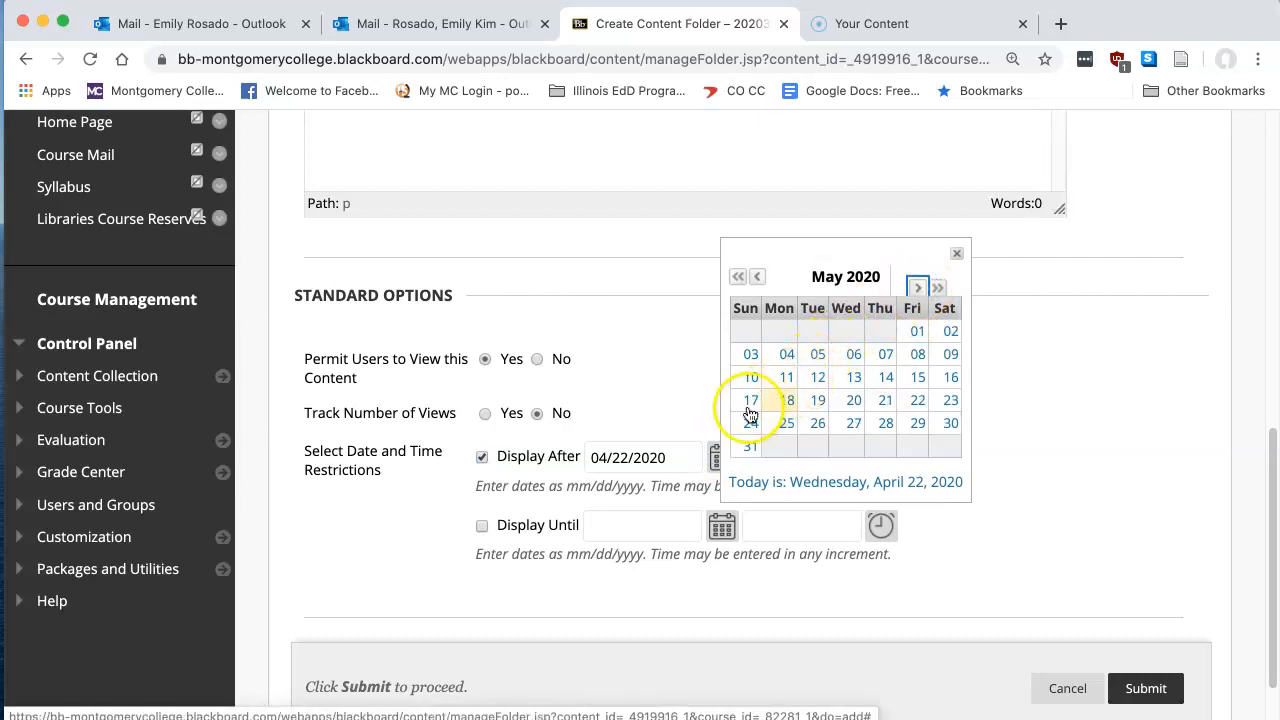
left_click(787, 377)
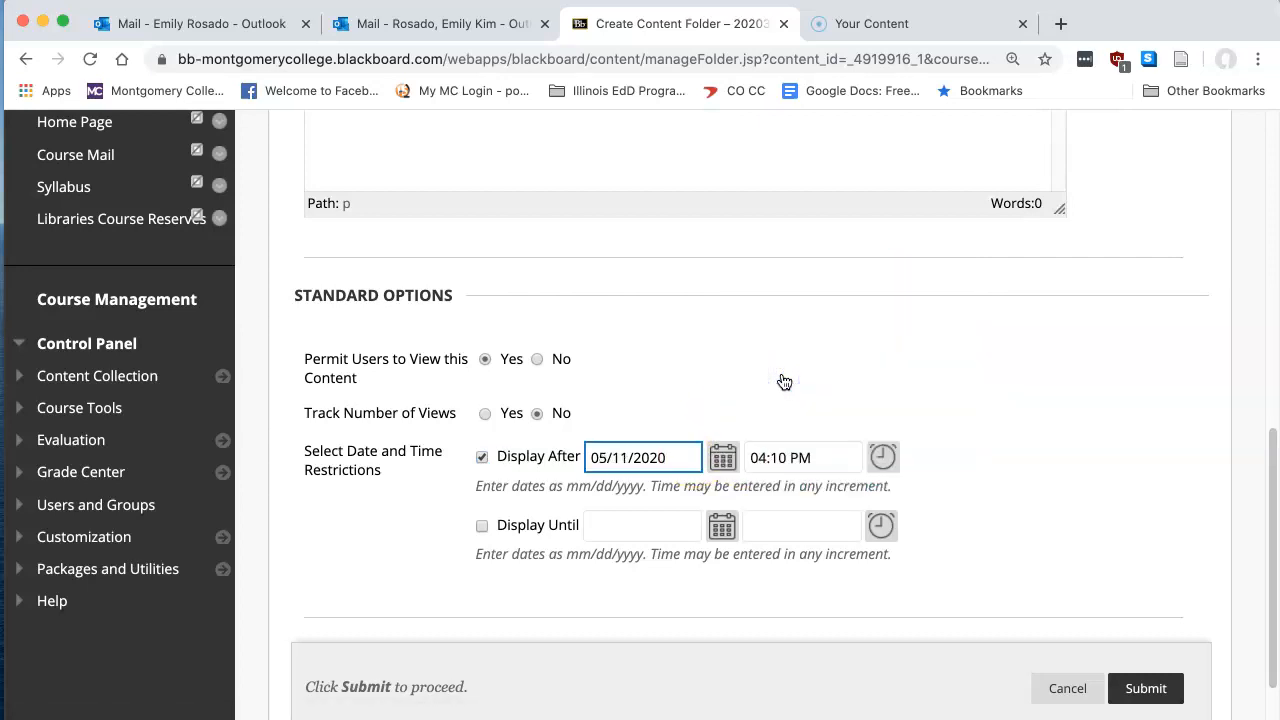
Step: Set the folder's Display After time to 06:00 AM
left_click(880, 456)
scroll(925, 335, "down", 1)
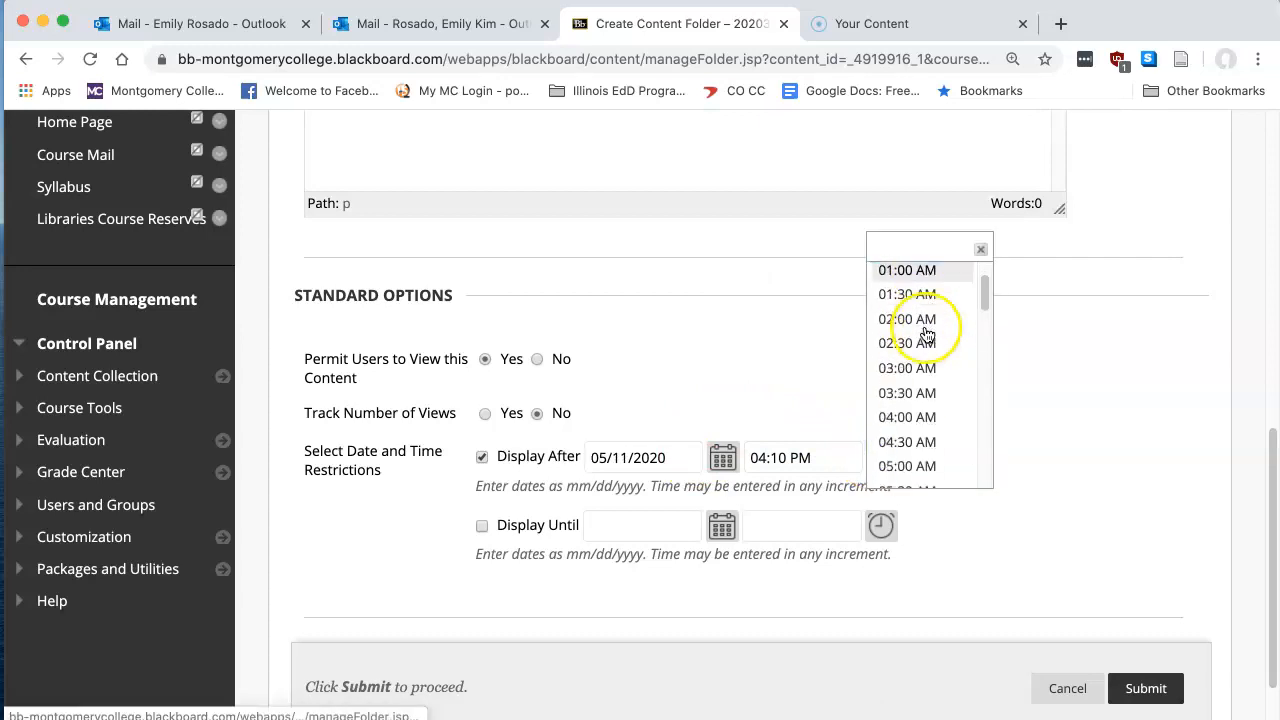
scroll(905, 405, "down", 2)
left_click(913, 433)
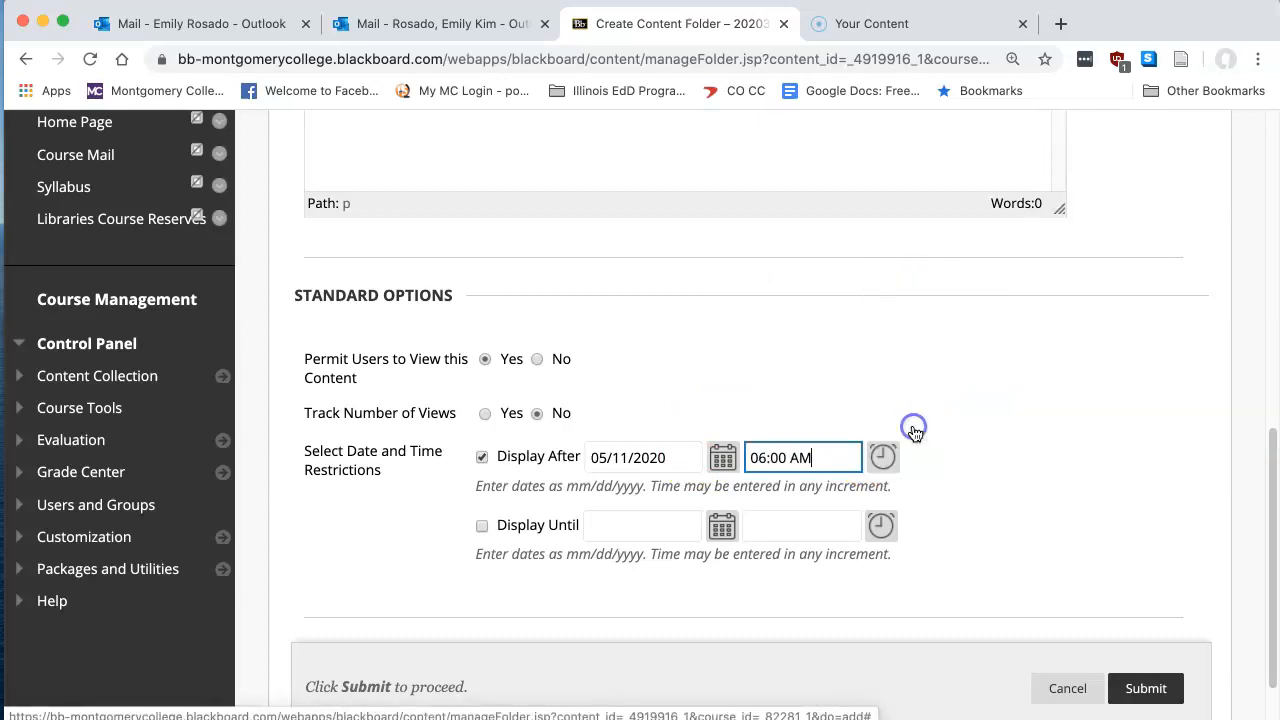
left_click(966, 449)
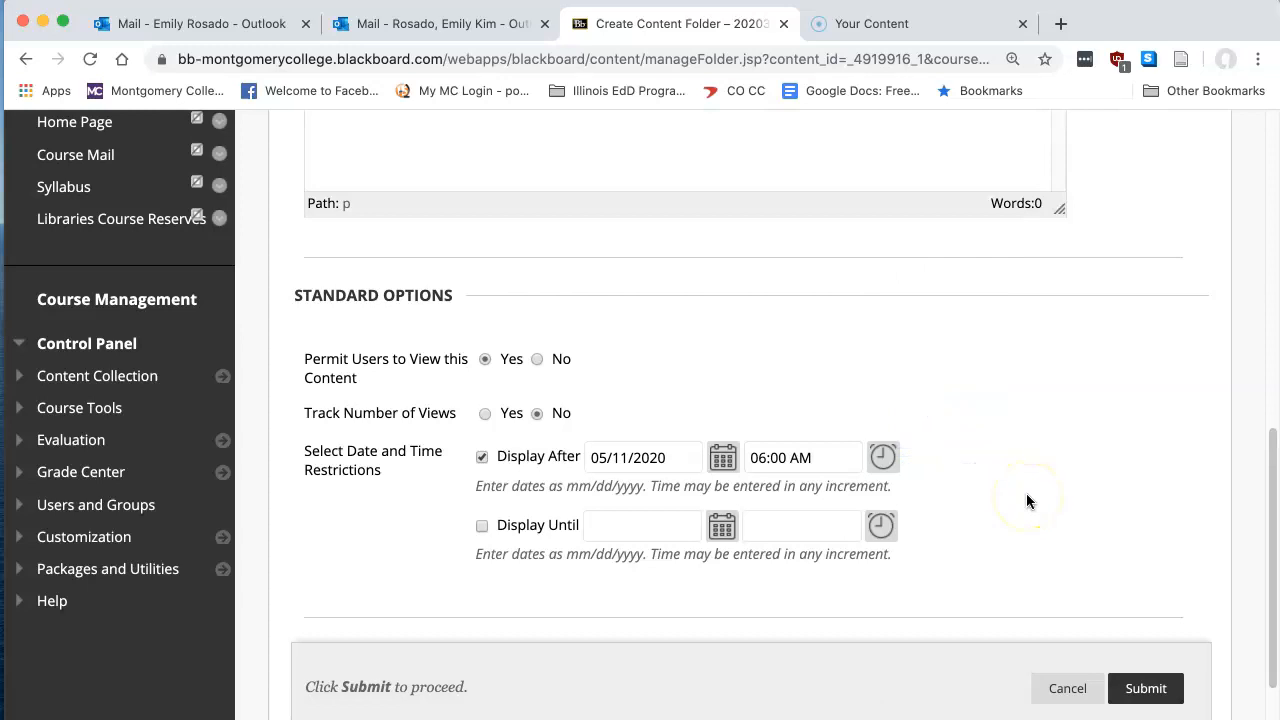
Step: Submit the new content folder and locate Portfolio Submissions at the end of the course content list
scroll(1030, 500, "down", 1)
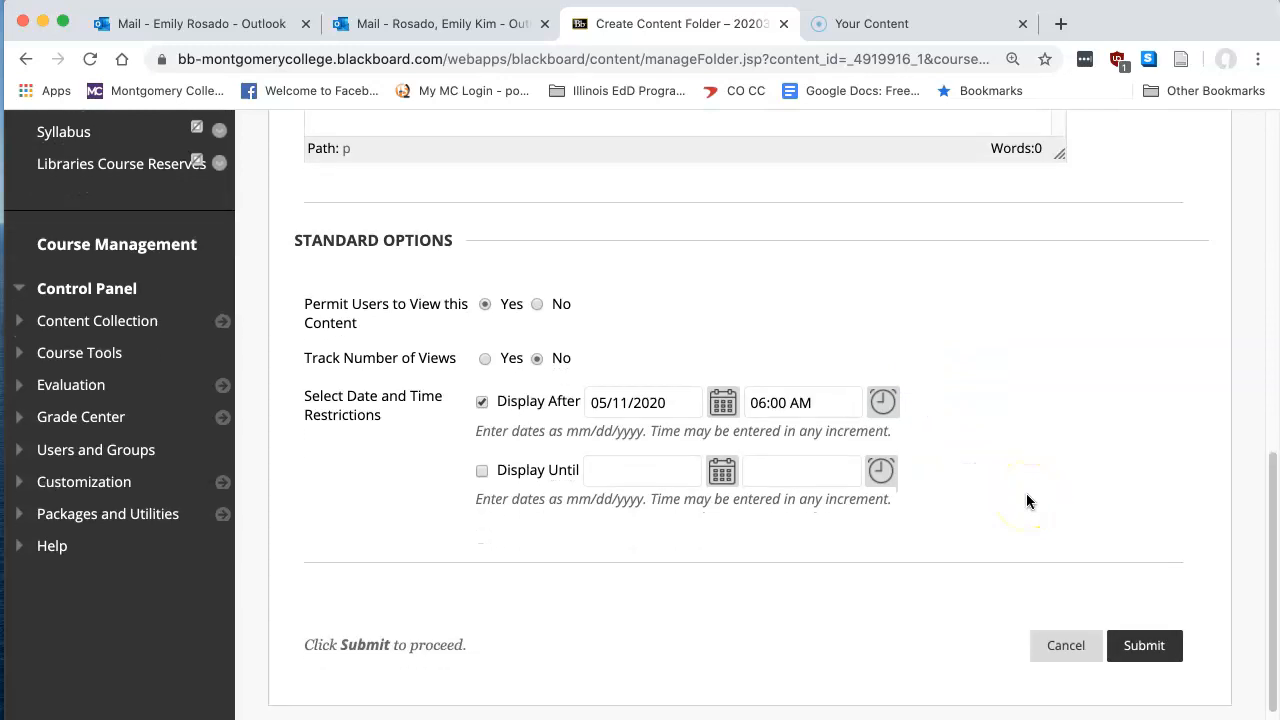
left_click(1118, 646)
left_click(1066, 455)
left_click(1143, 650)
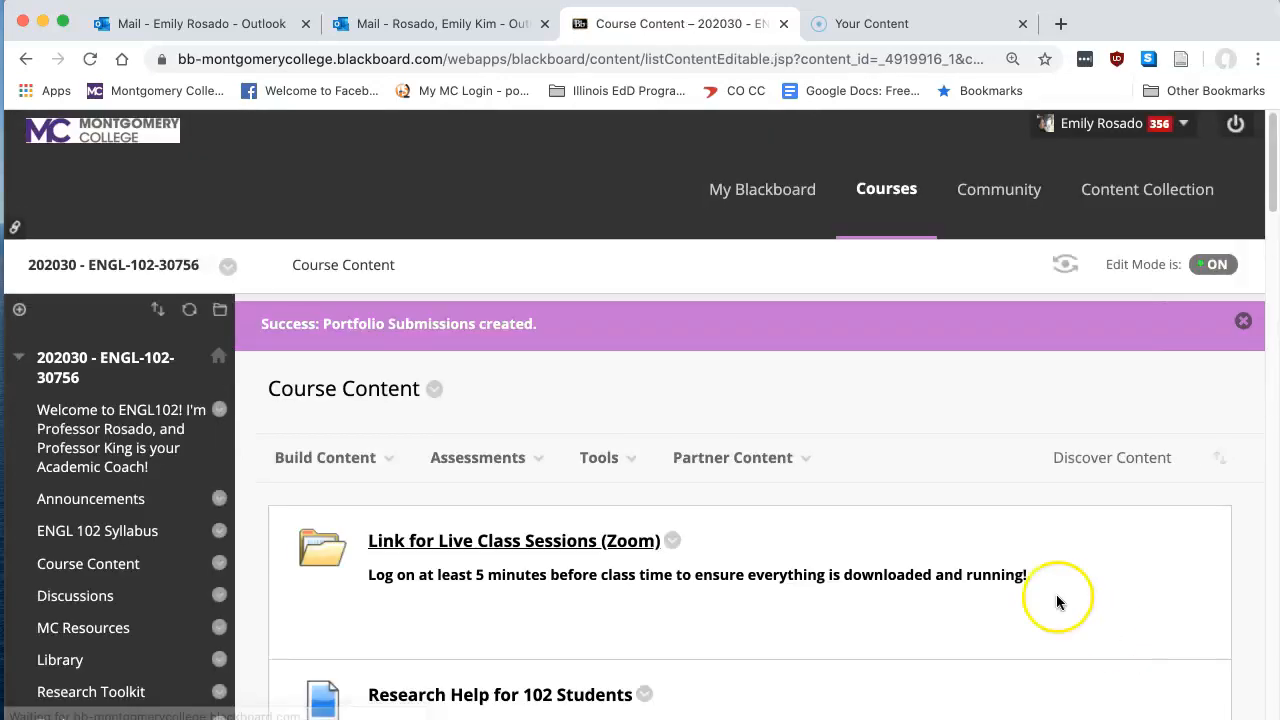
scroll(897, 445, "down", 3)
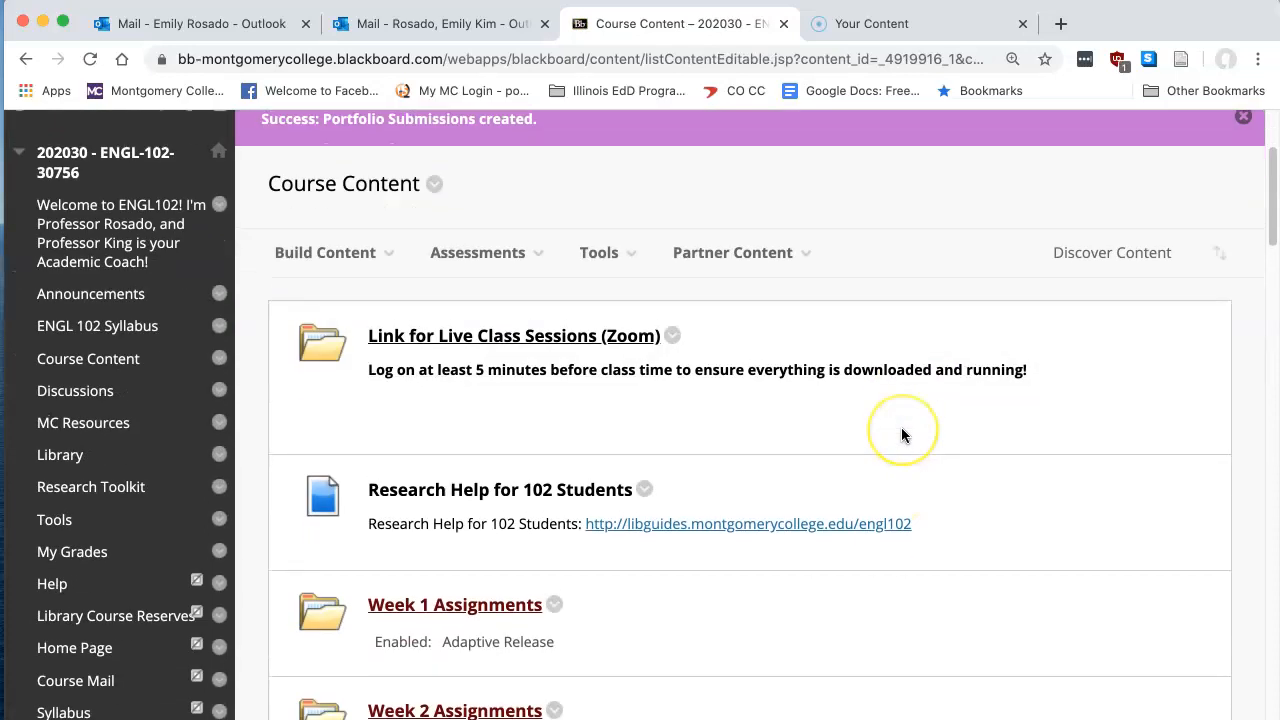
scroll(901, 435, "down", 15)
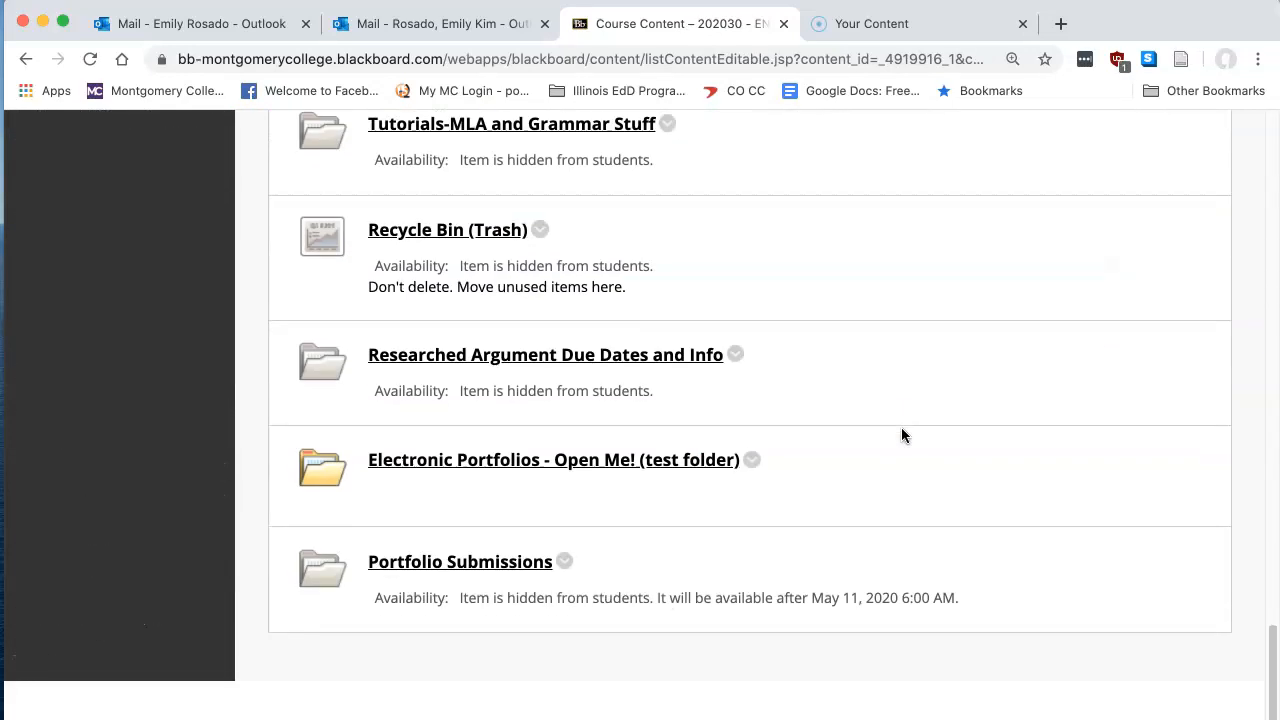
left_click(478, 500)
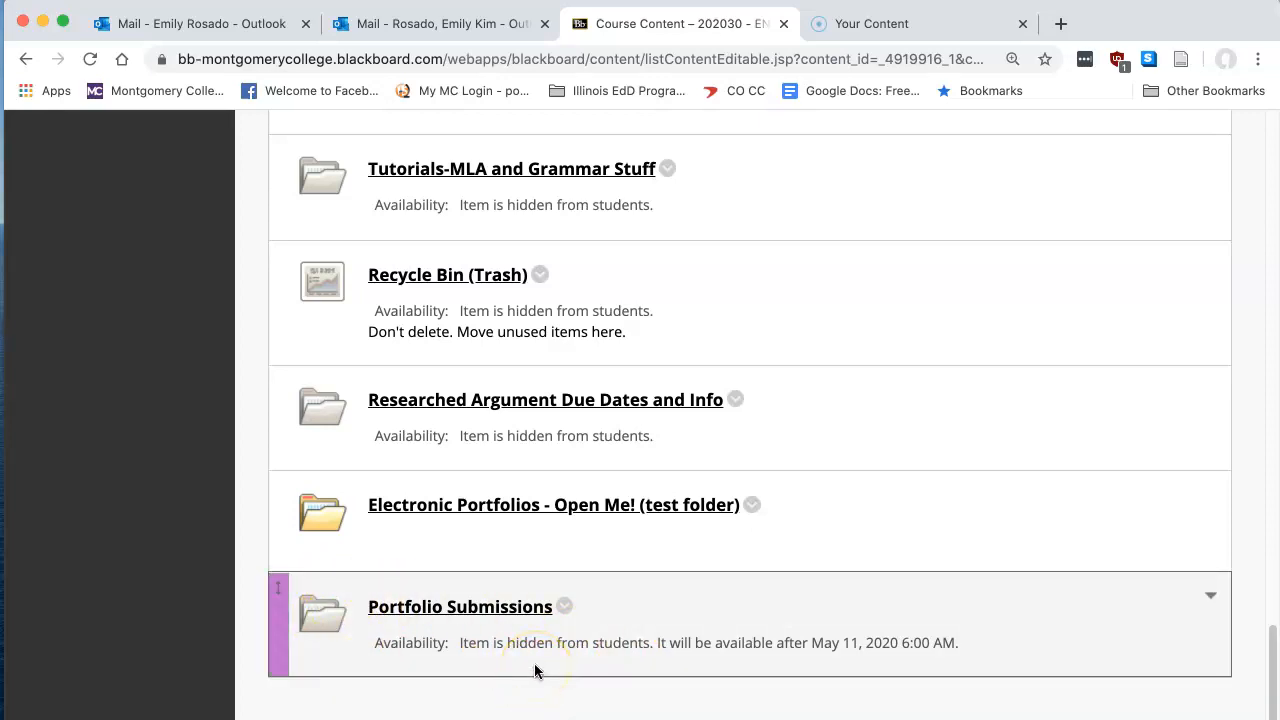
Step: Edit the Portfolio Submissions folder, change its Display After date to 04/22/2020 and submit the change
left_click(564, 606)
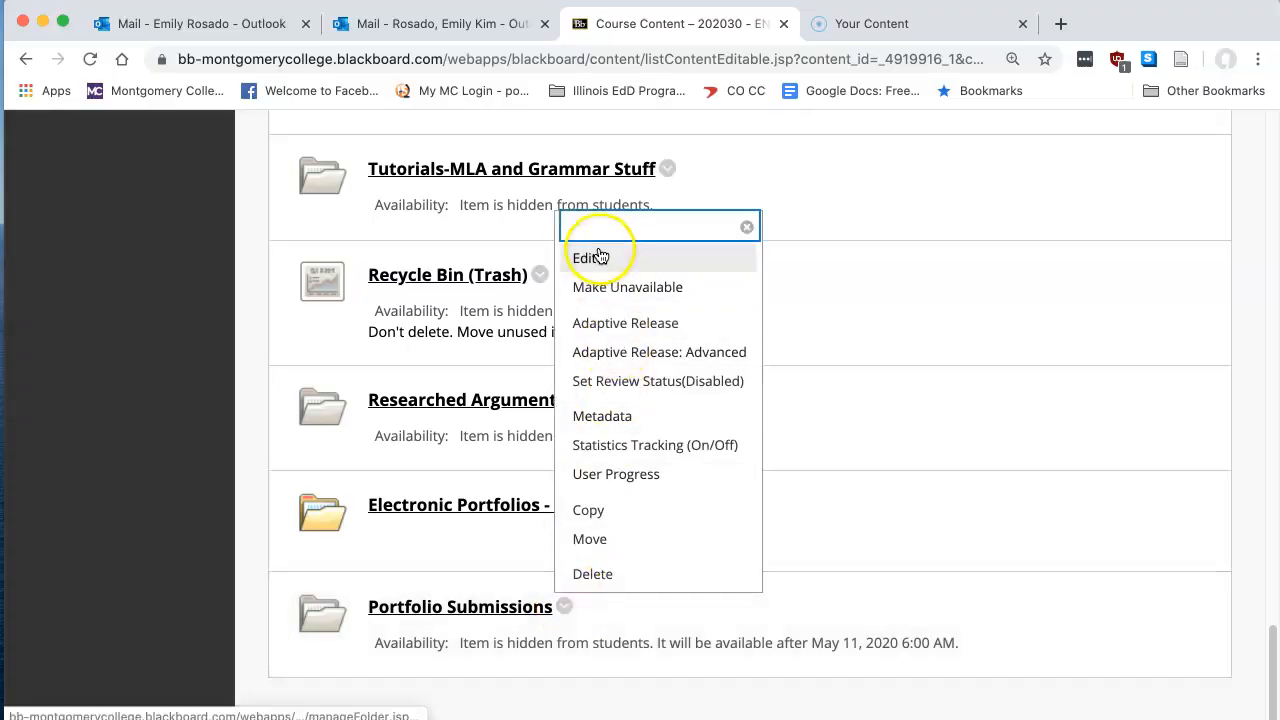
left_click(594, 258)
scroll(855, 376, "down", 3)
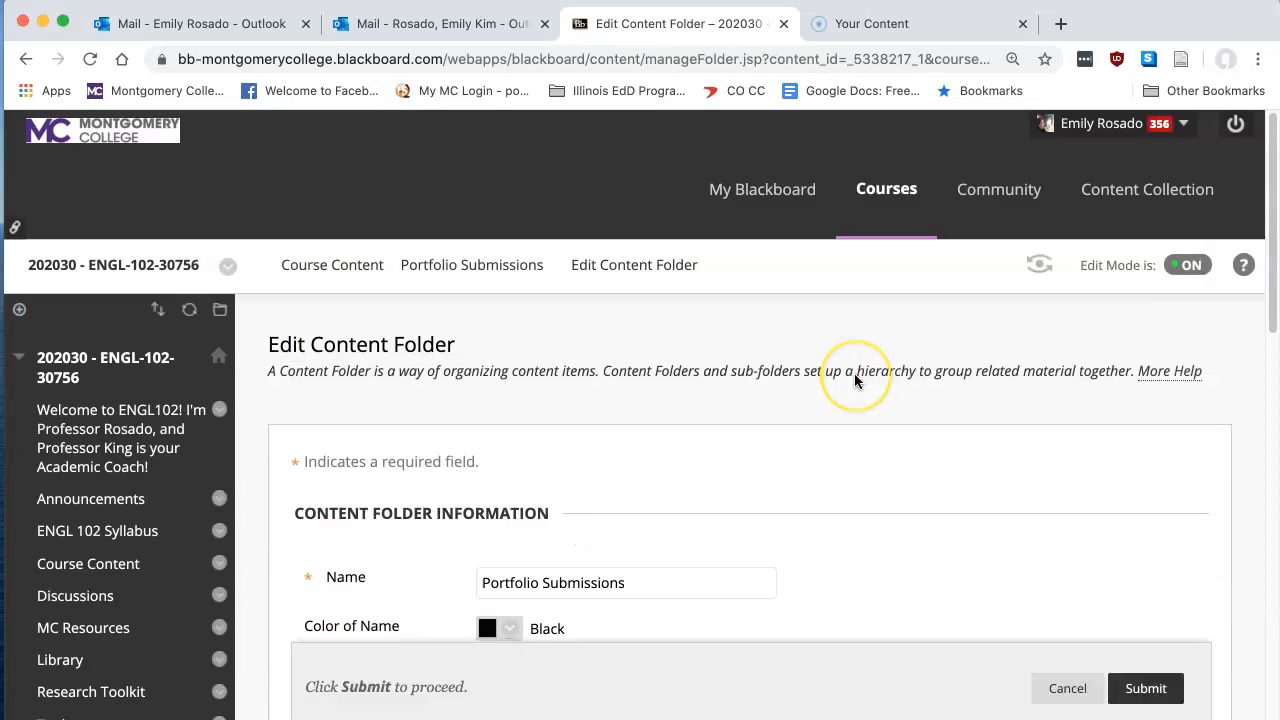
scroll(854, 381, "down", 3)
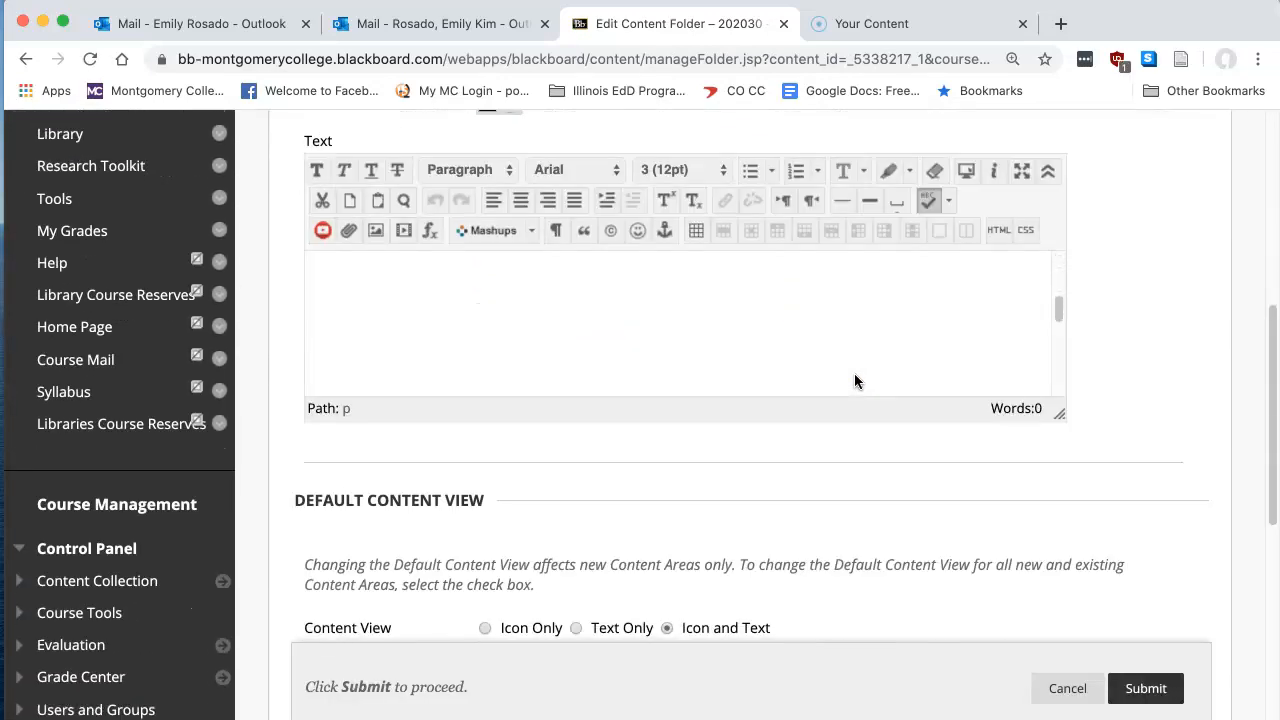
scroll(847, 527, "down", 2)
scroll(847, 527, "down", 4)
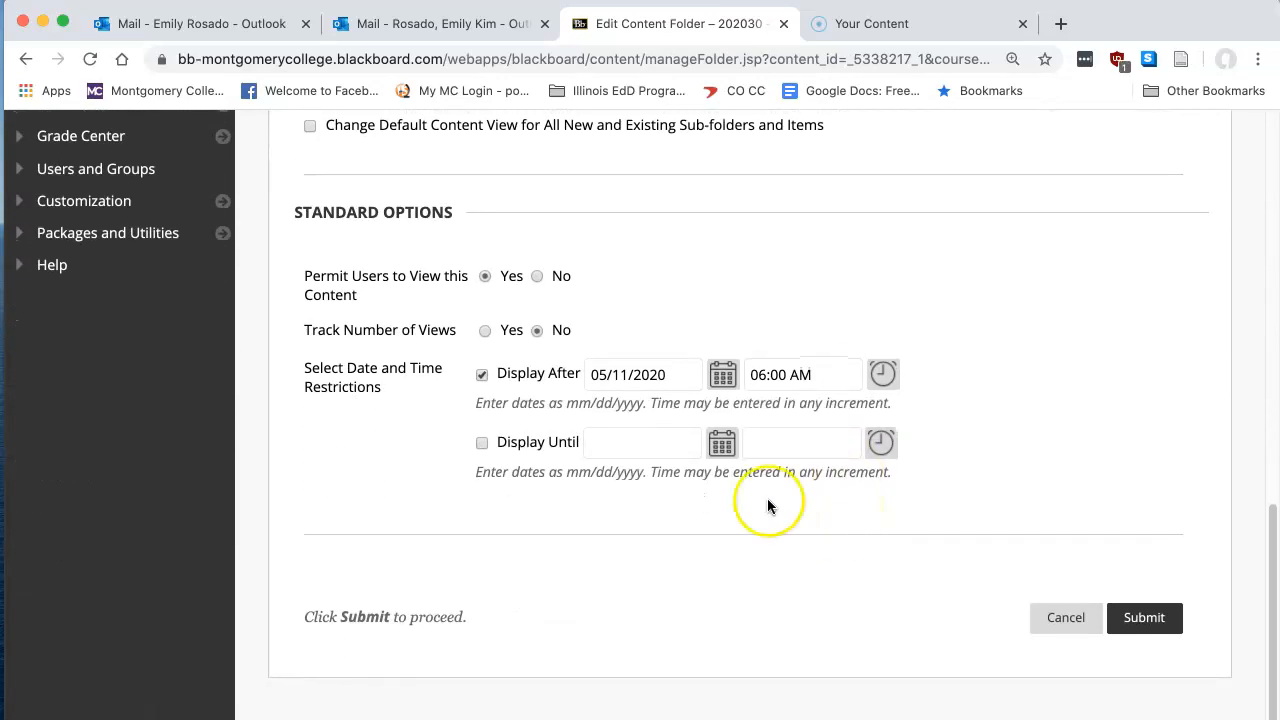
left_click(722, 375)
left_click(757, 172)
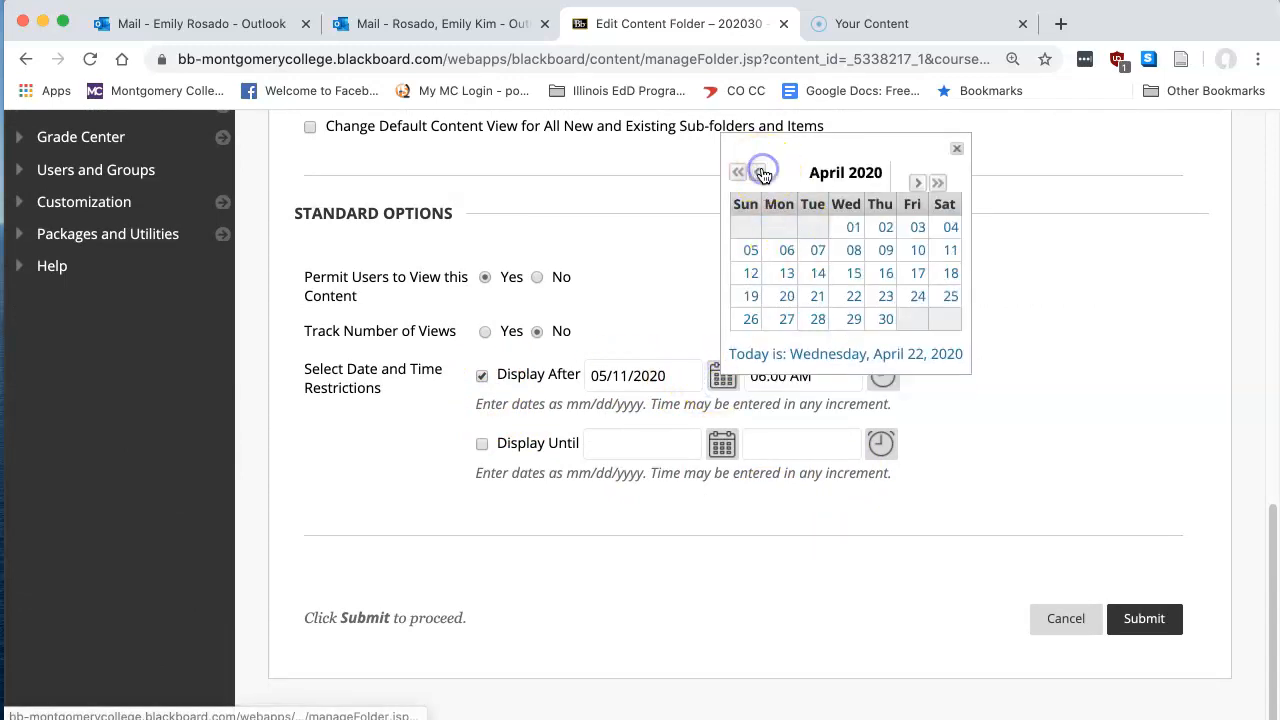
left_click(852, 298)
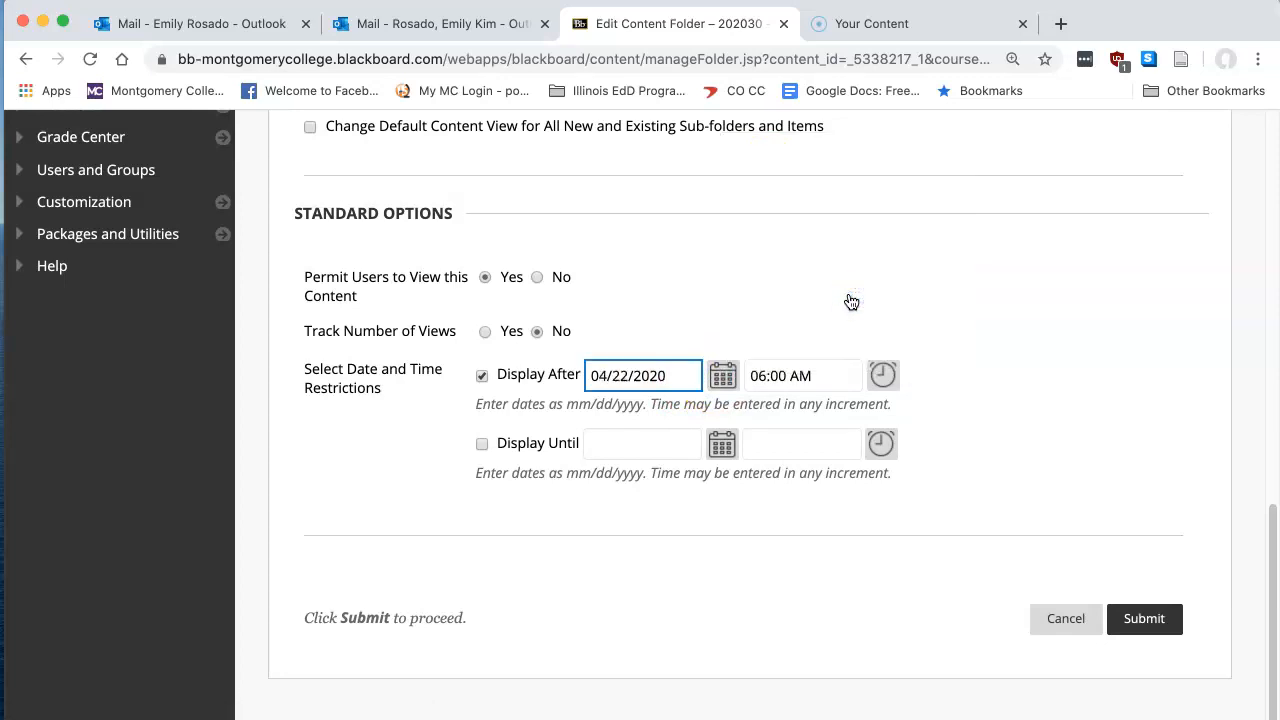
left_click(1130, 622)
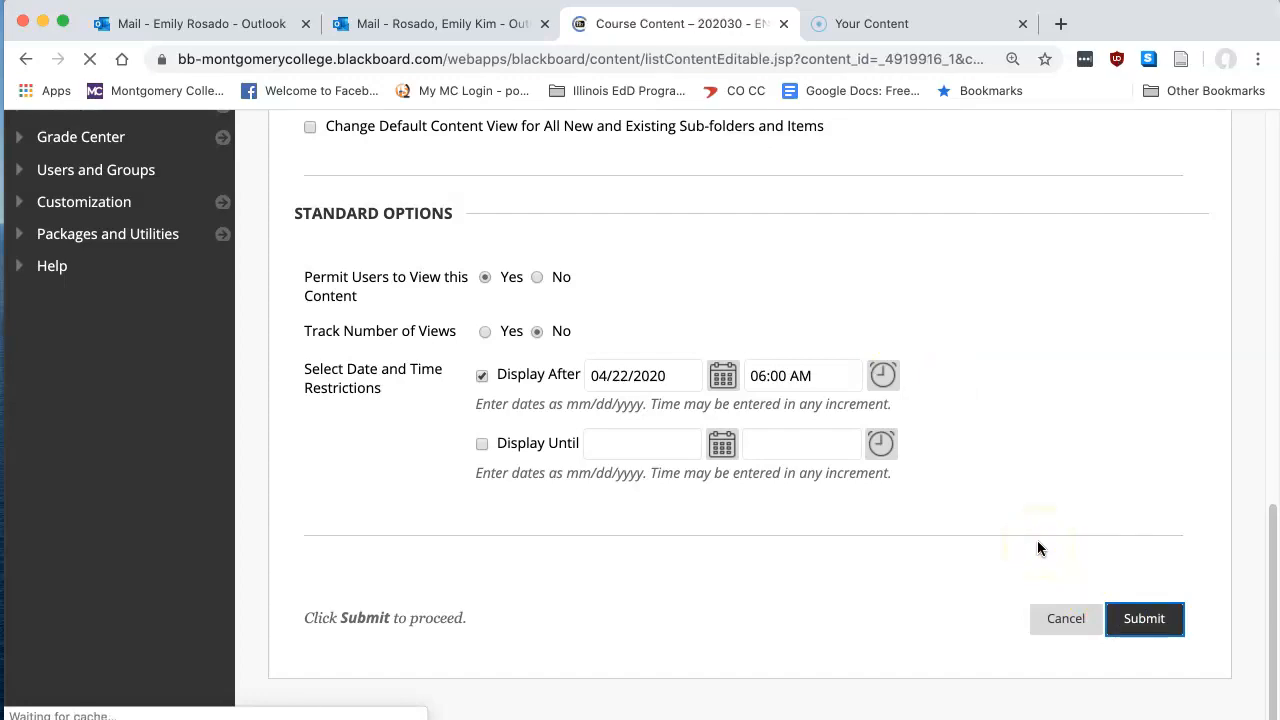
Step: Open the Portfolio Submissions folder from the end of the course content list
scroll(857, 507, "down", 20)
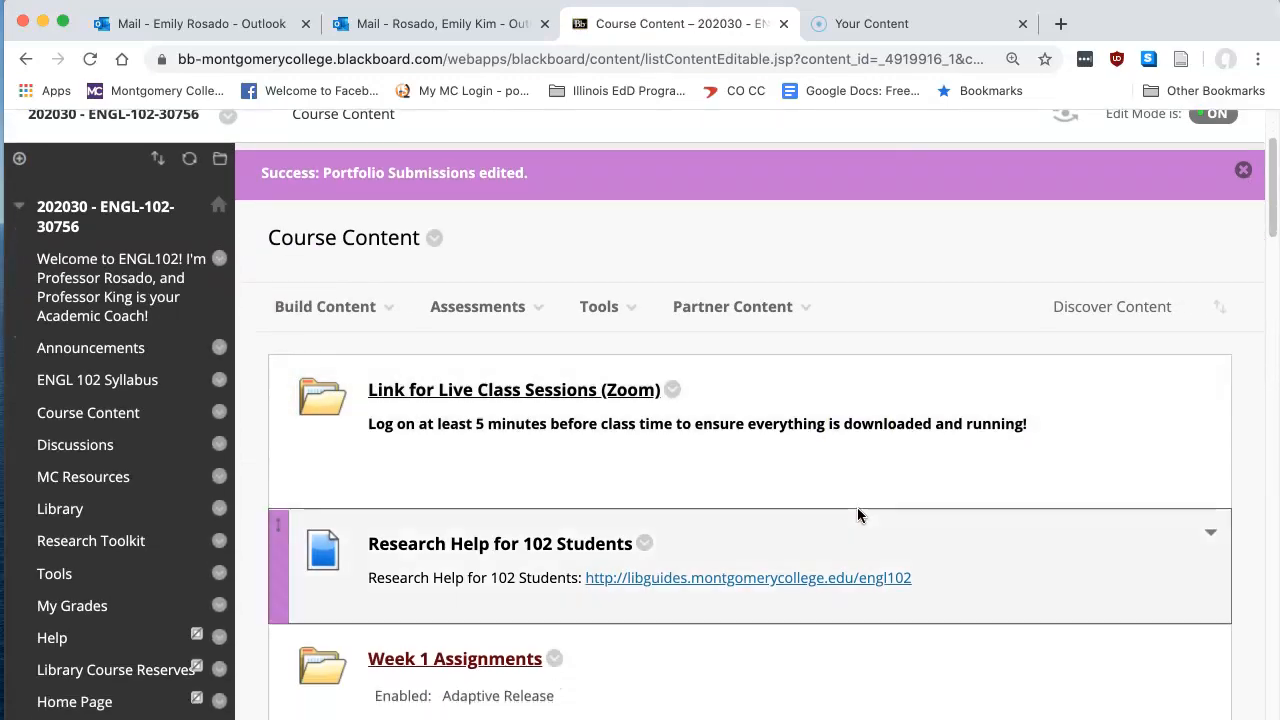
scroll(857, 515, "down", 10)
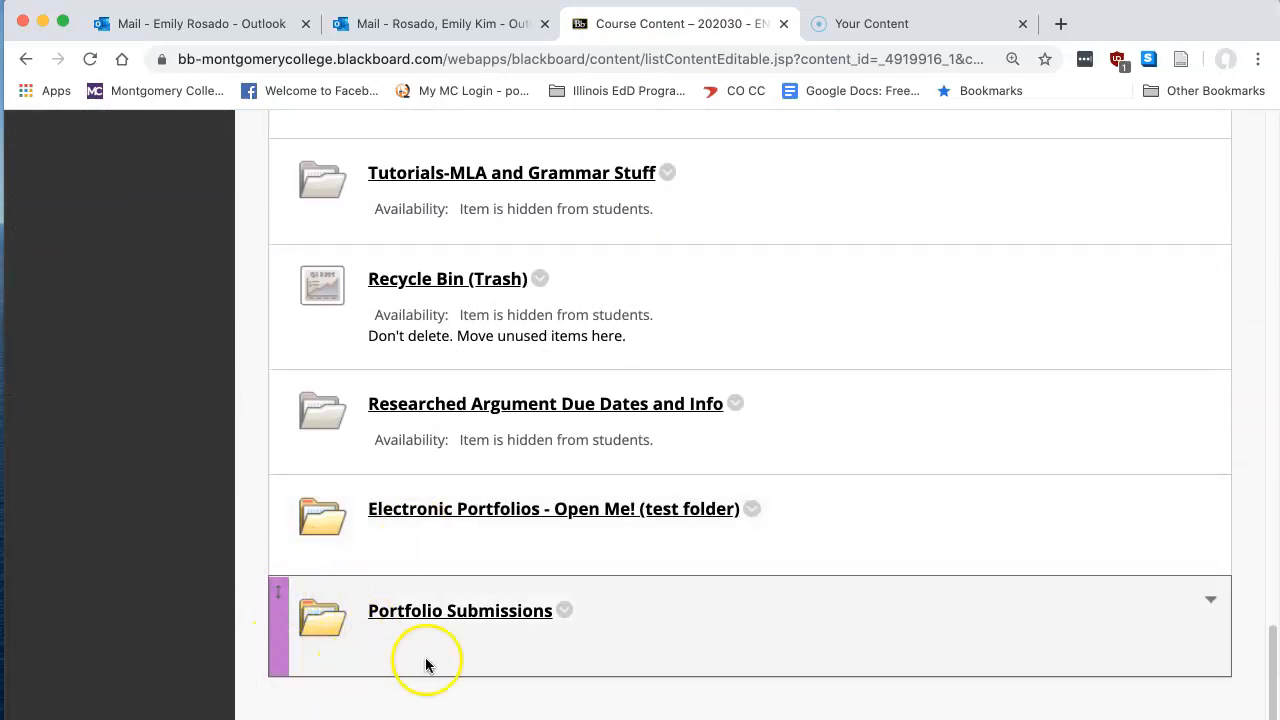
left_click(476, 620)
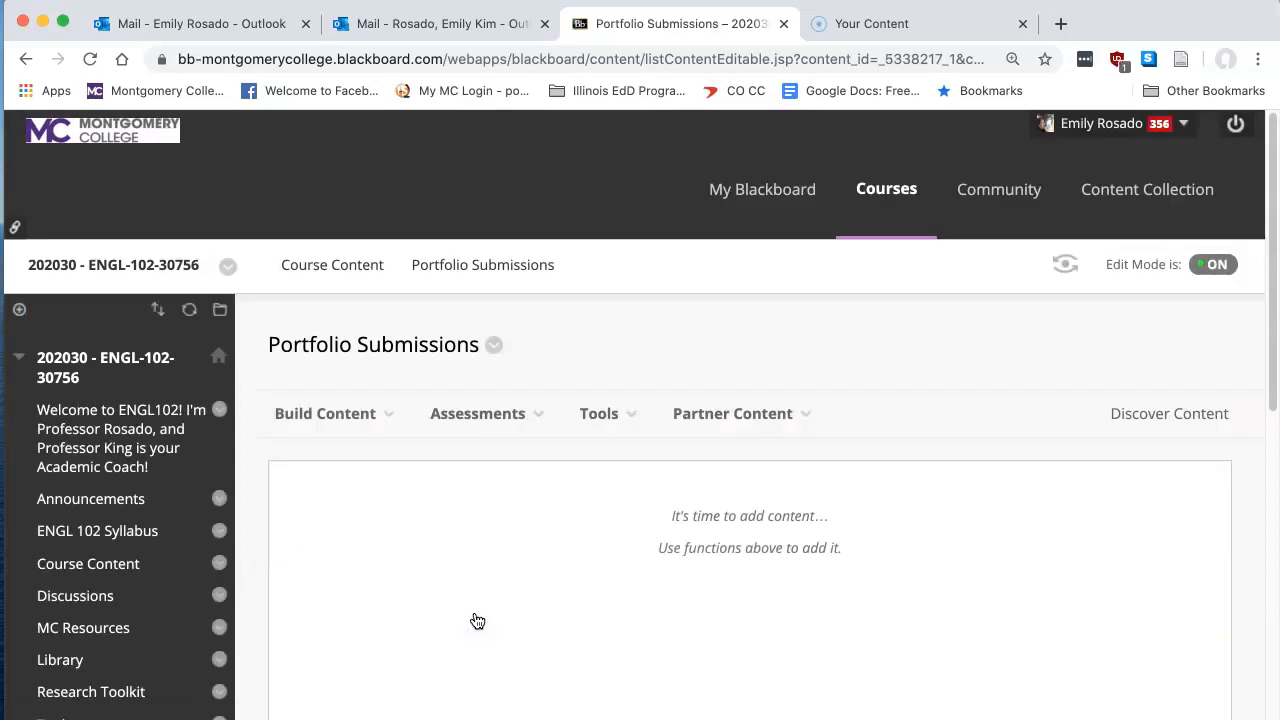
Step: Start a new content item in the Portfolio Submissions folder and name it "Instructions for Submitting your e-portfolio"
left_click(450, 542)
left_click(384, 414)
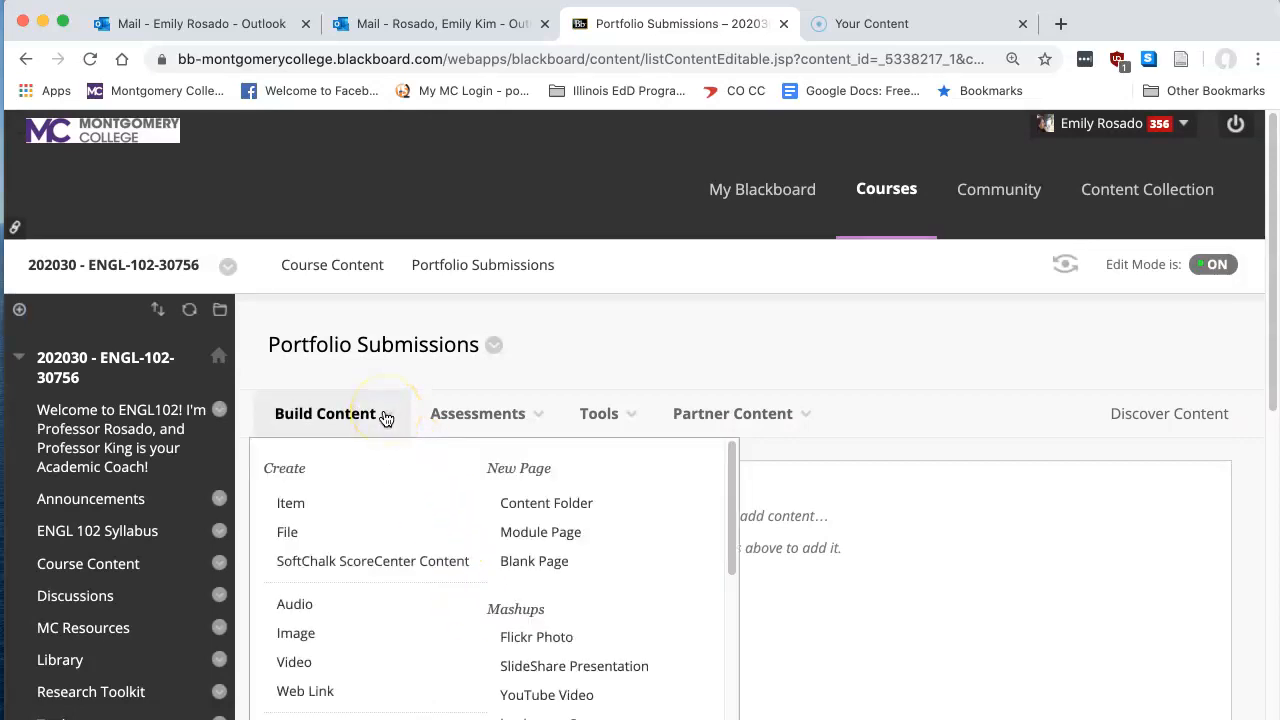
left_click(292, 505)
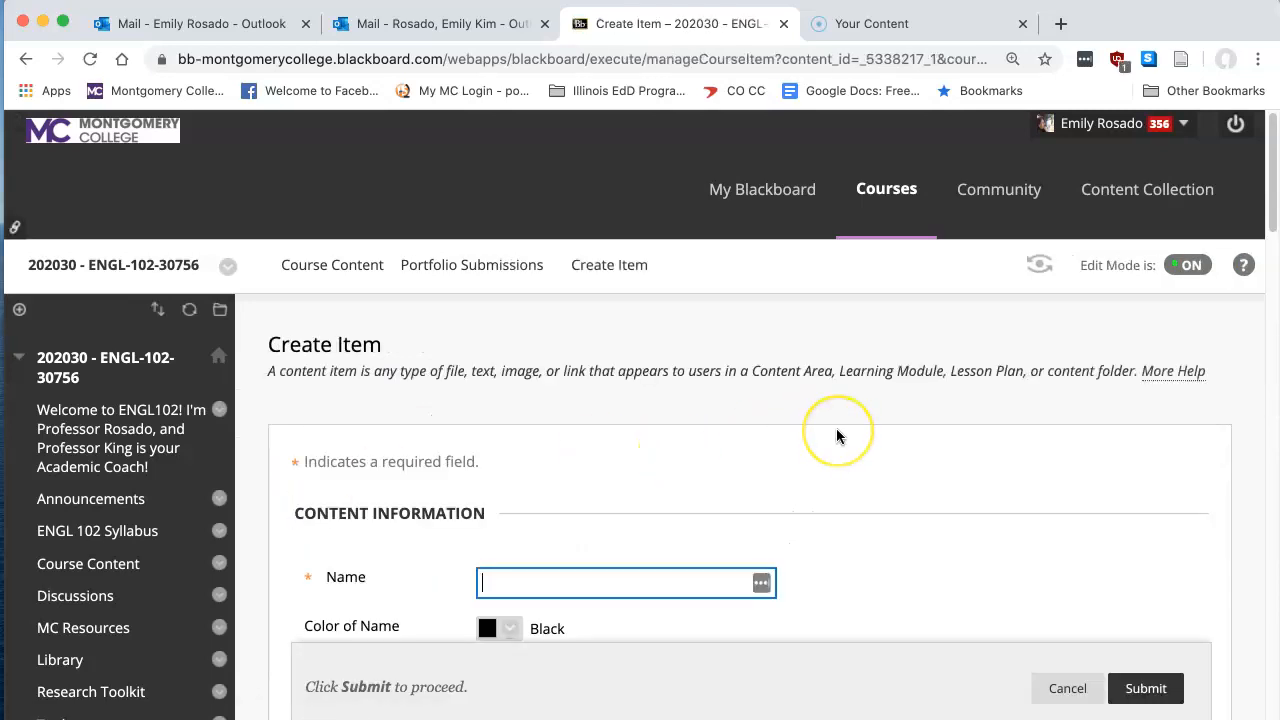
scroll(836, 435, "down", 3)
type("Instruc")
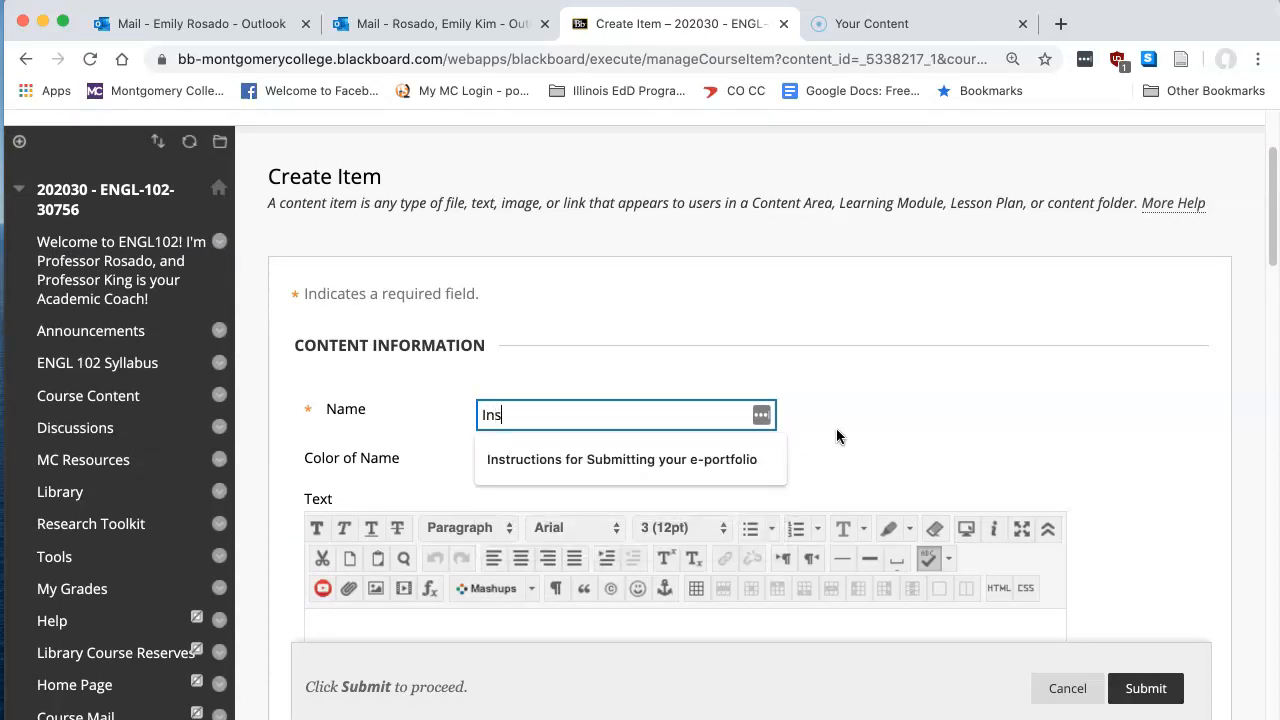
left_click(680, 476)
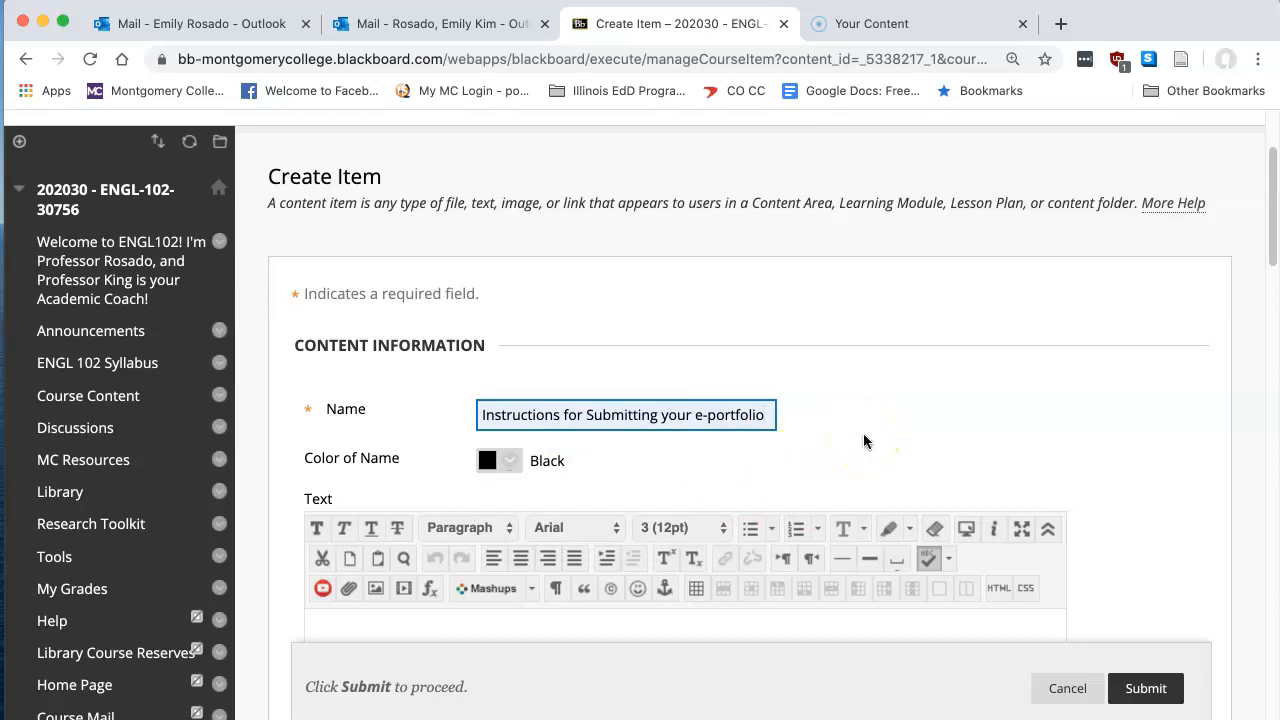
Step: Write three paragraphs as the item's text: "Portfolios are due XXXX", "How to compile your file" and "How to save as PDF"
scroll(864, 441, "down", 5)
left_click(614, 447)
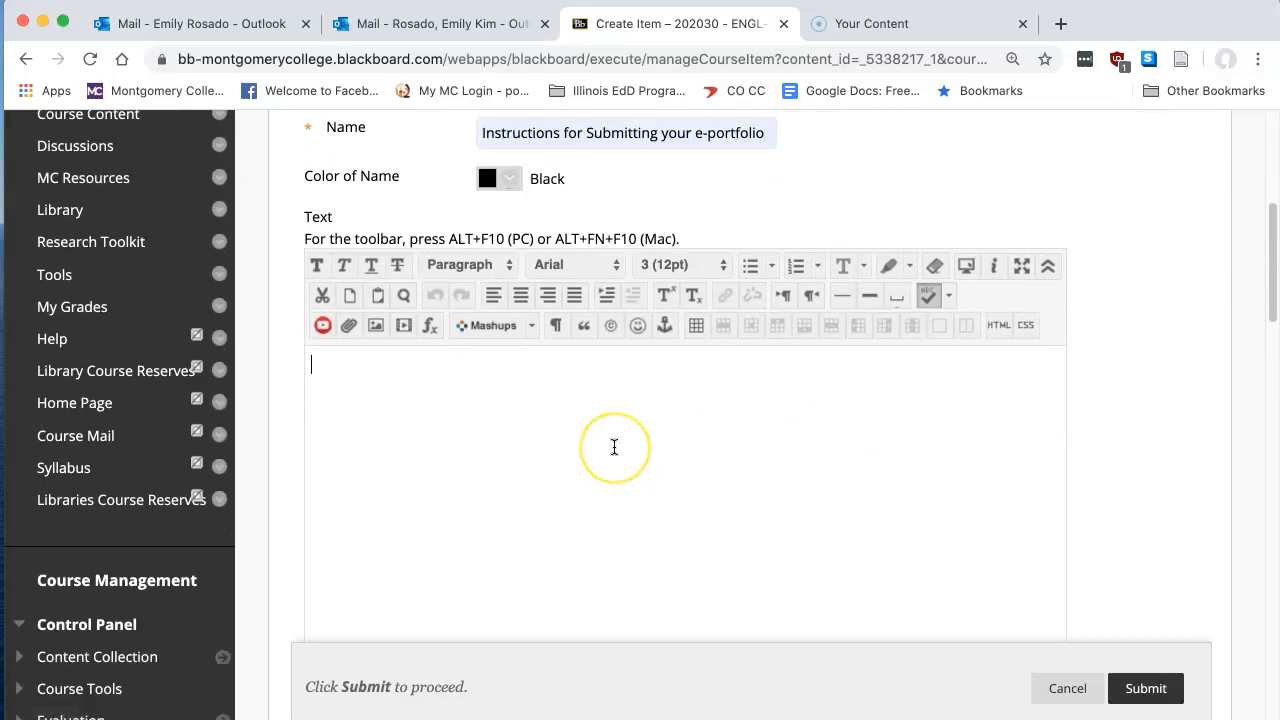
type("Po")
type("rtfolios are due")
type(" XXXX ")
type("How to comp")
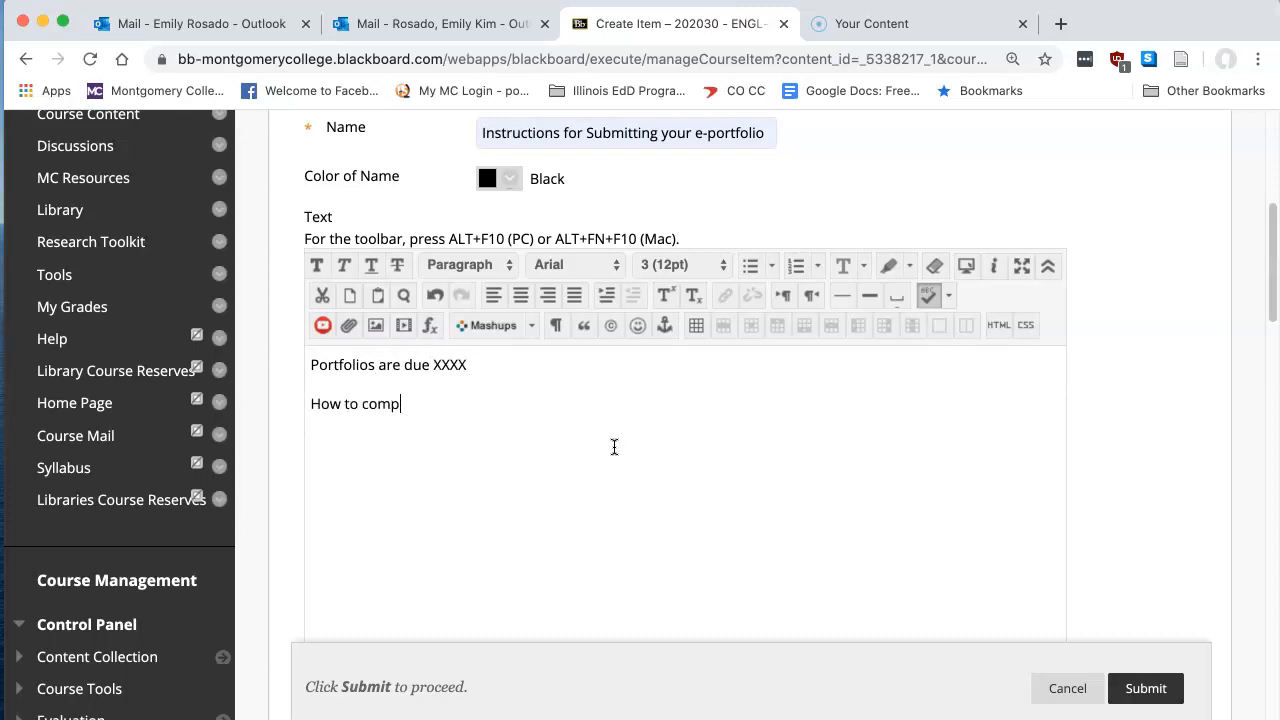
type("ile y")
key("BackSpace")
key("BackSpace")
type("e your file")
key("Return")
type("How to save as  PDF")
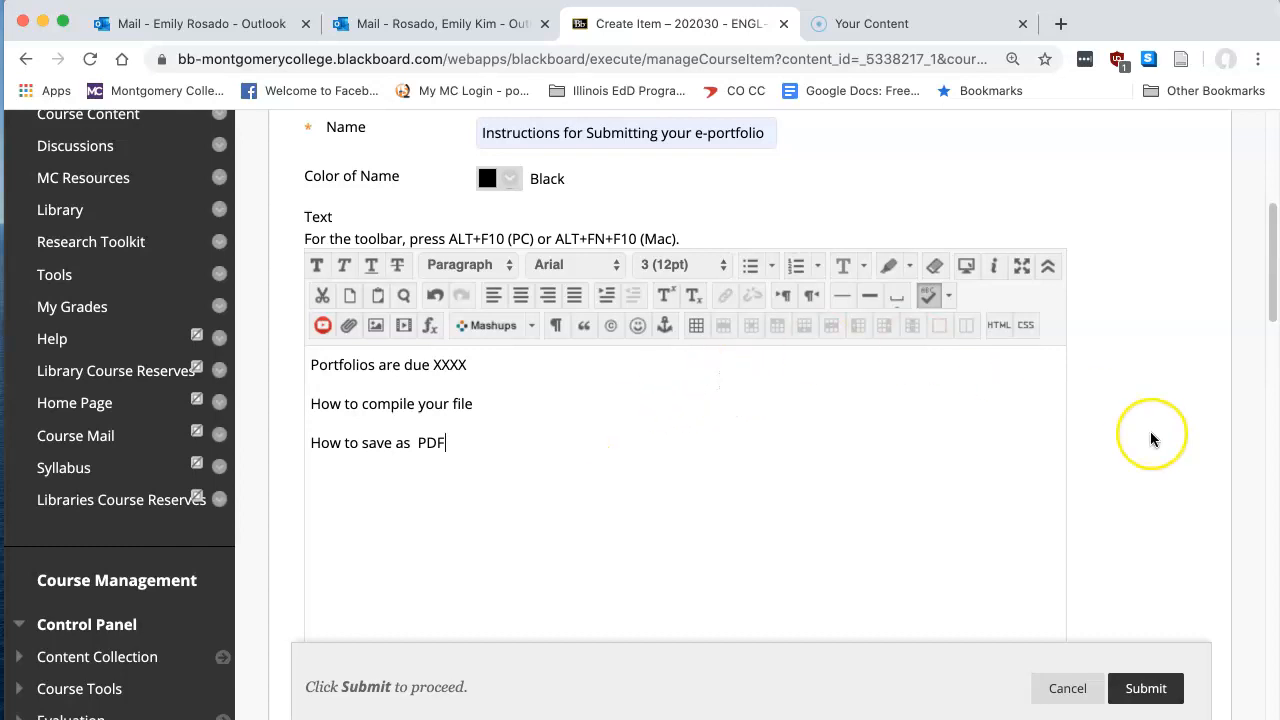
Step: Submit the new instructions item
scroll(1150, 438, "down", 2)
scroll(1150, 435, "down", 4)
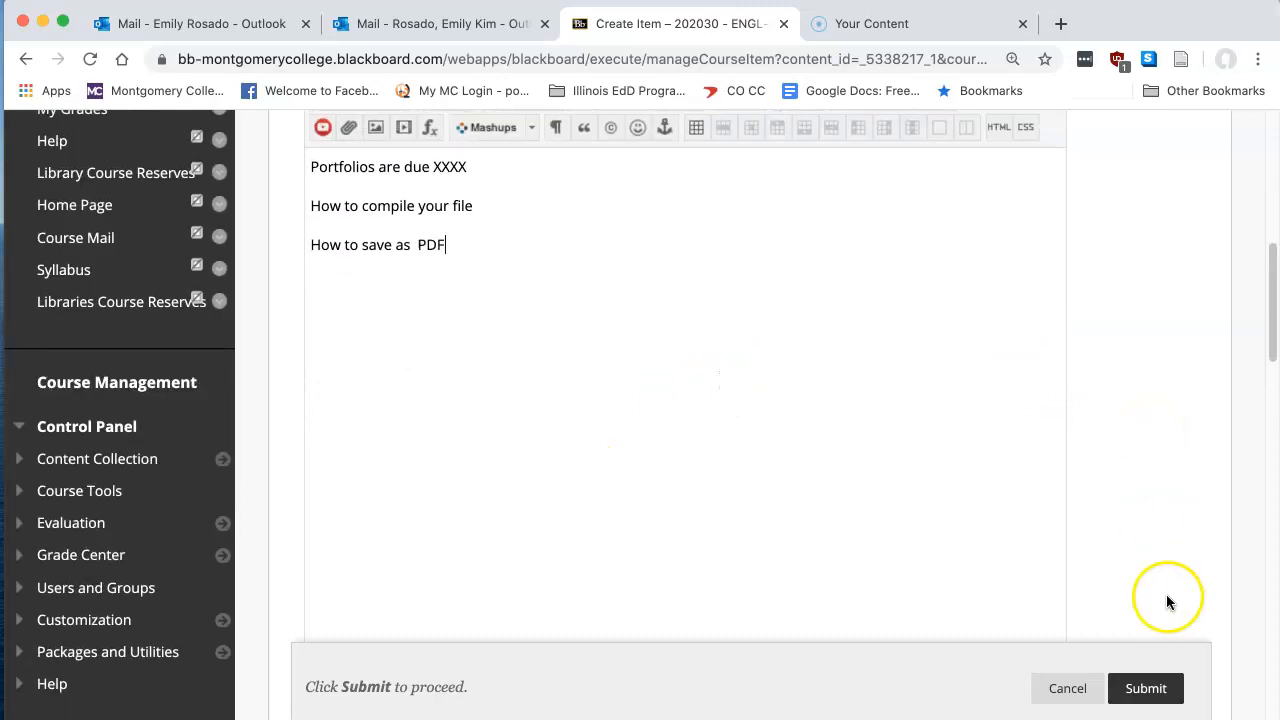
left_click(1146, 686)
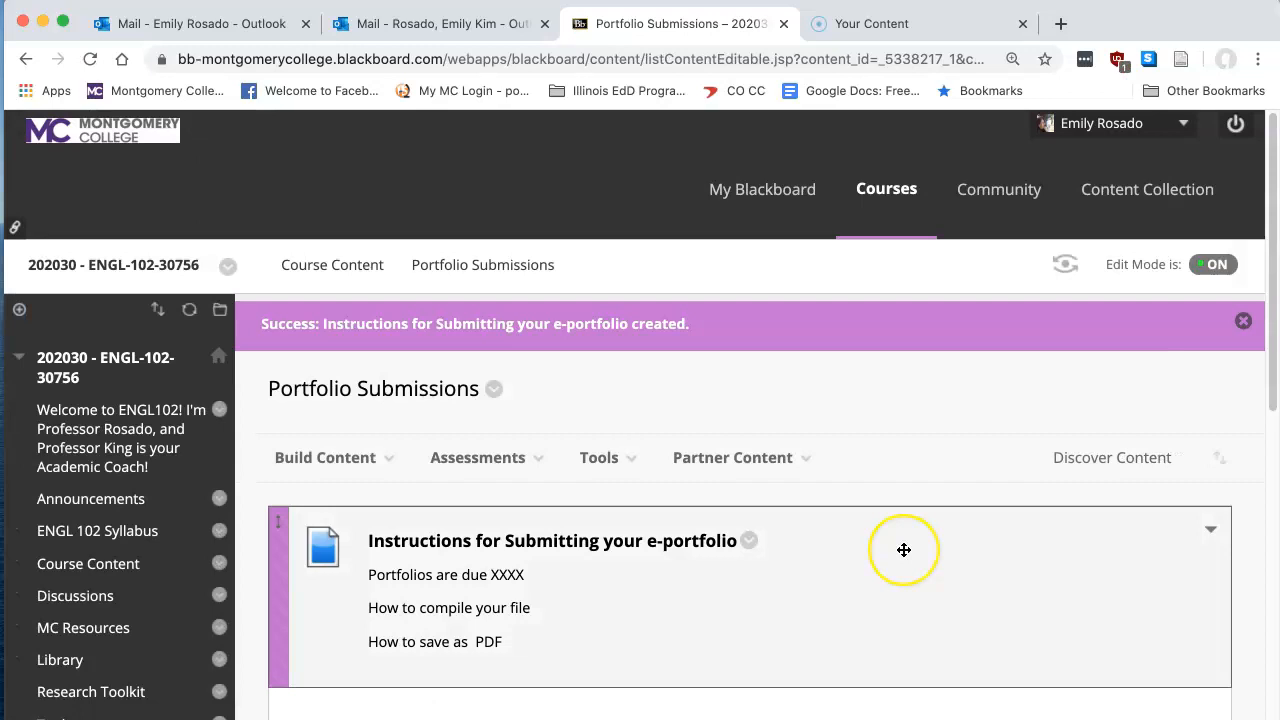
Step: Start a new assignment in the Portfolio Submissions folder and name it "Submit the Portfolio Here!"
scroll(904, 550, "down", 5)
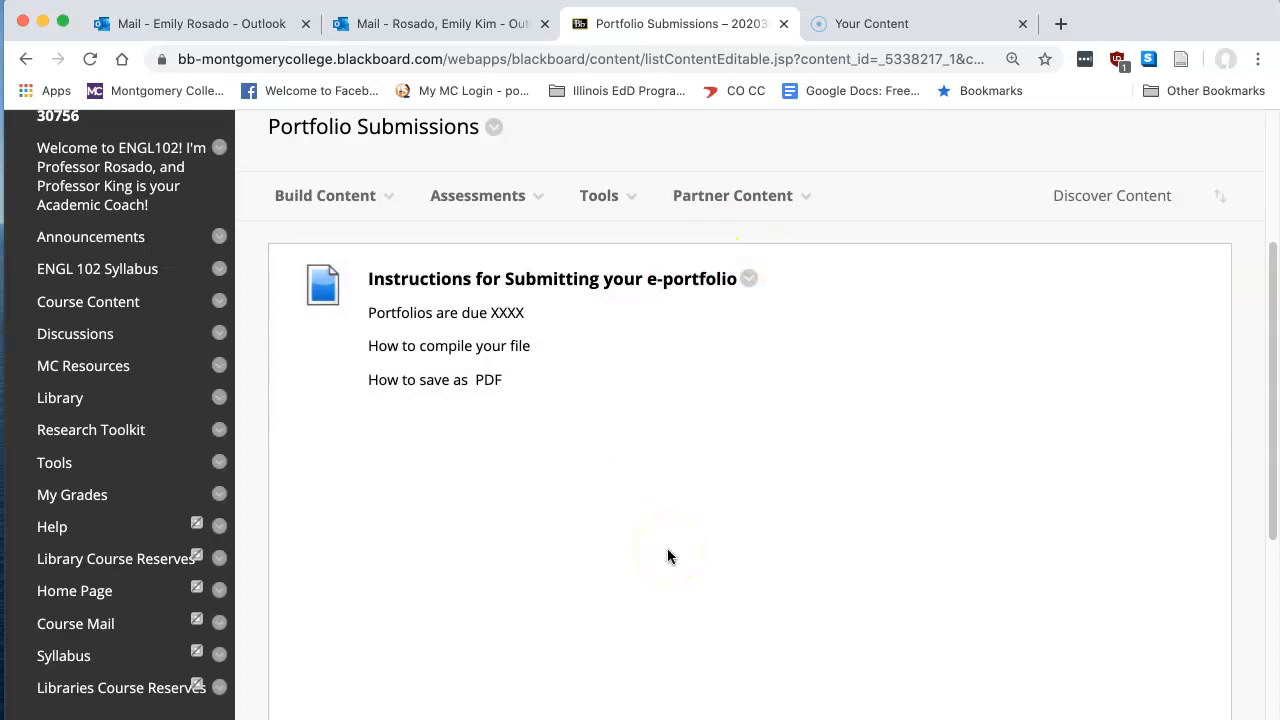
left_click(500, 190)
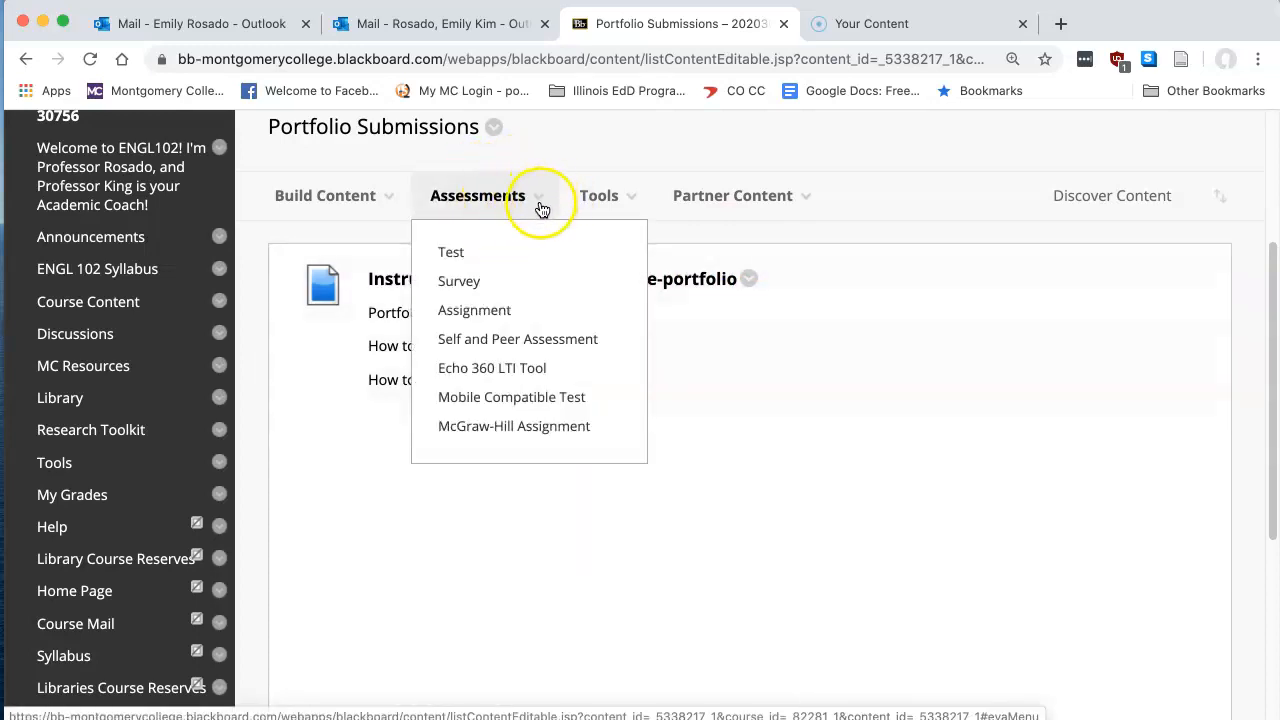
left_click(517, 316)
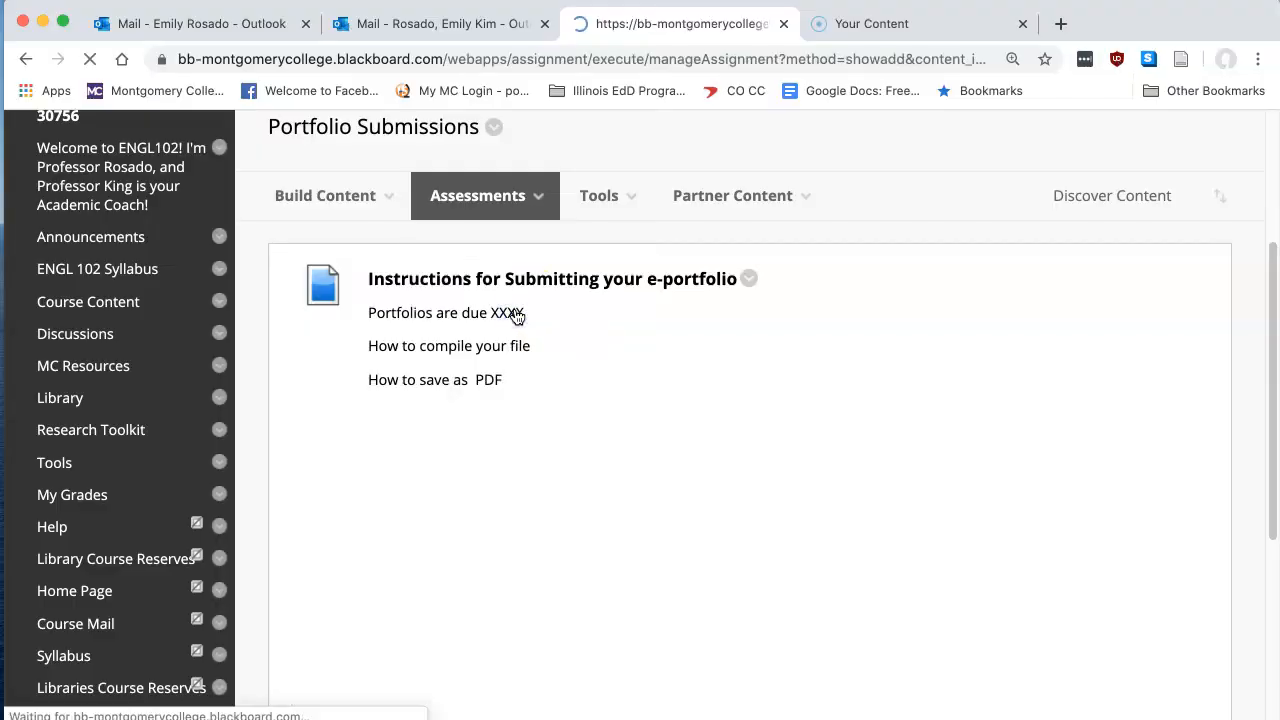
scroll(600, 362, "down", 3)
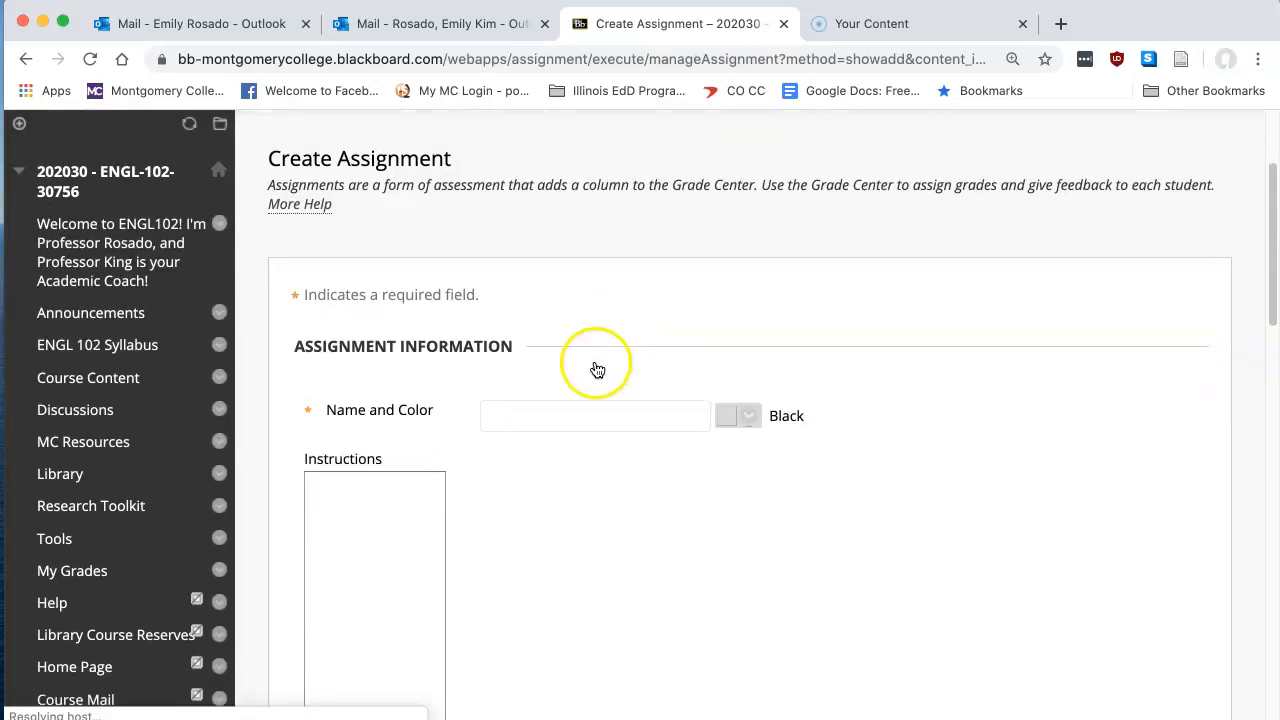
left_click(537, 409)
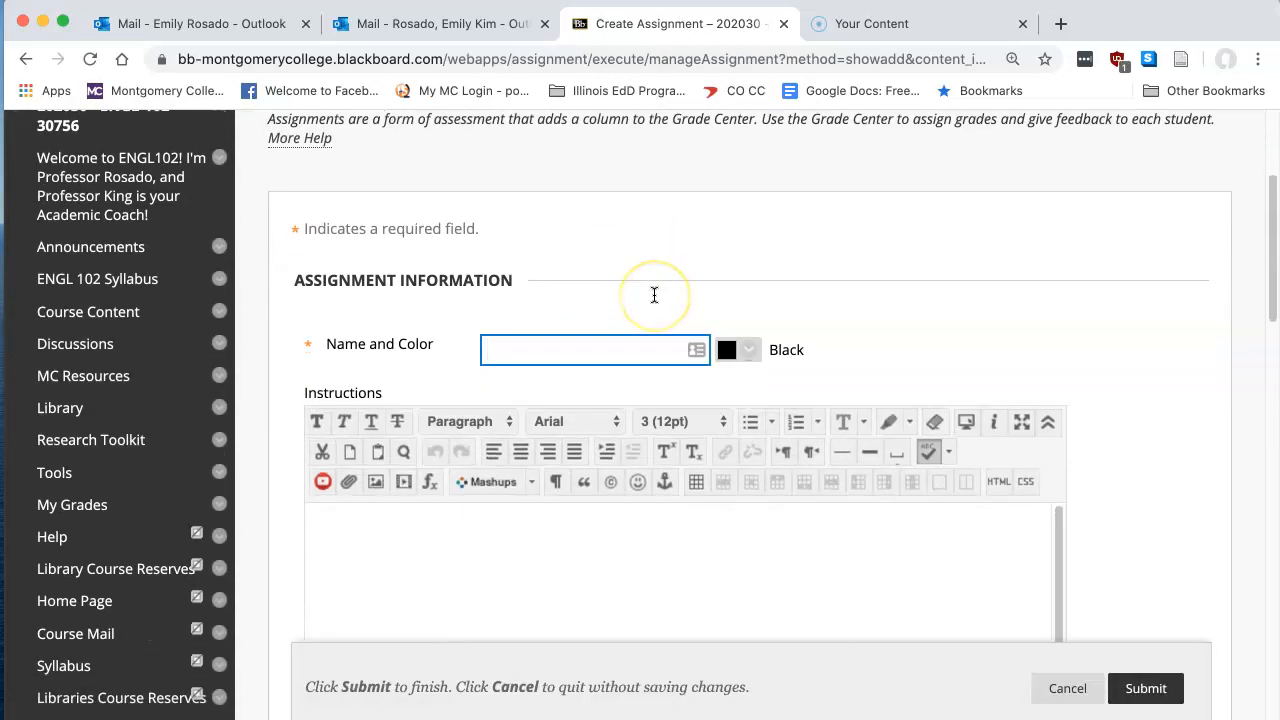
type("Submit")
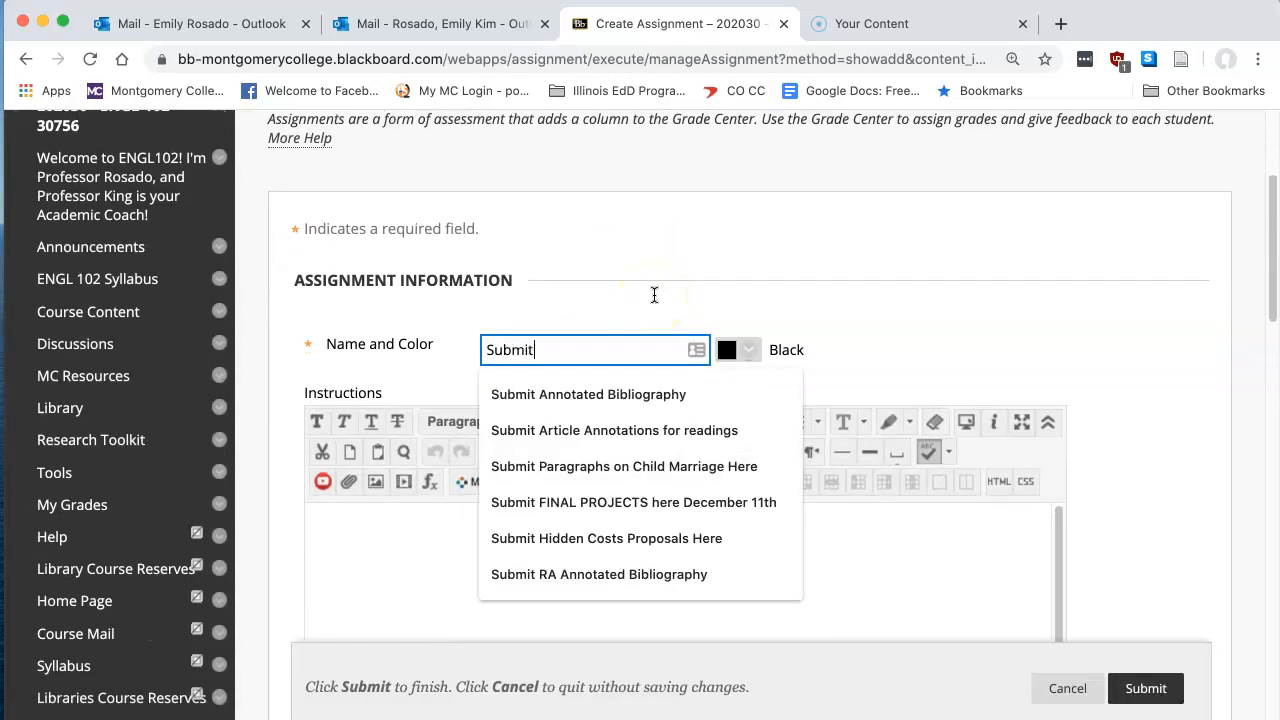
type(" the  Portfolio Here!")
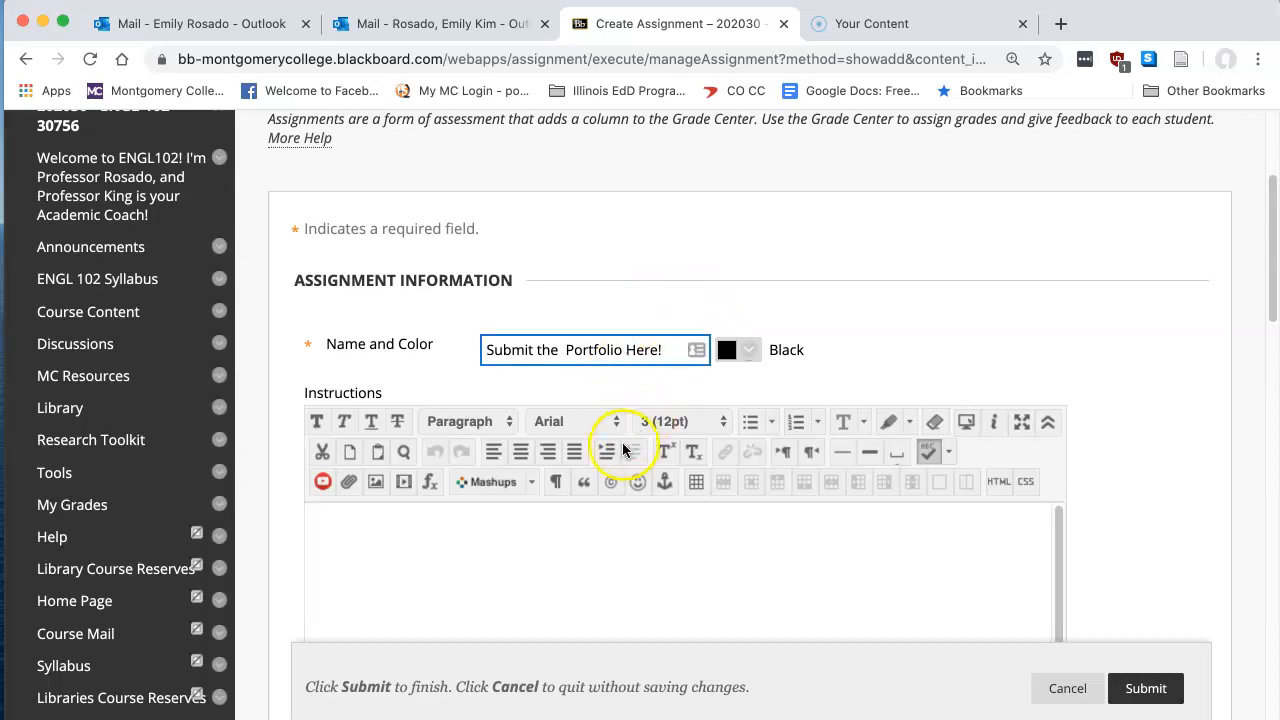
Step: Enter "Due 5/14 before 11:59pm" as the assignment's instructions
scroll(600, 450, "down", 2)
left_click(553, 449)
type("Due ")
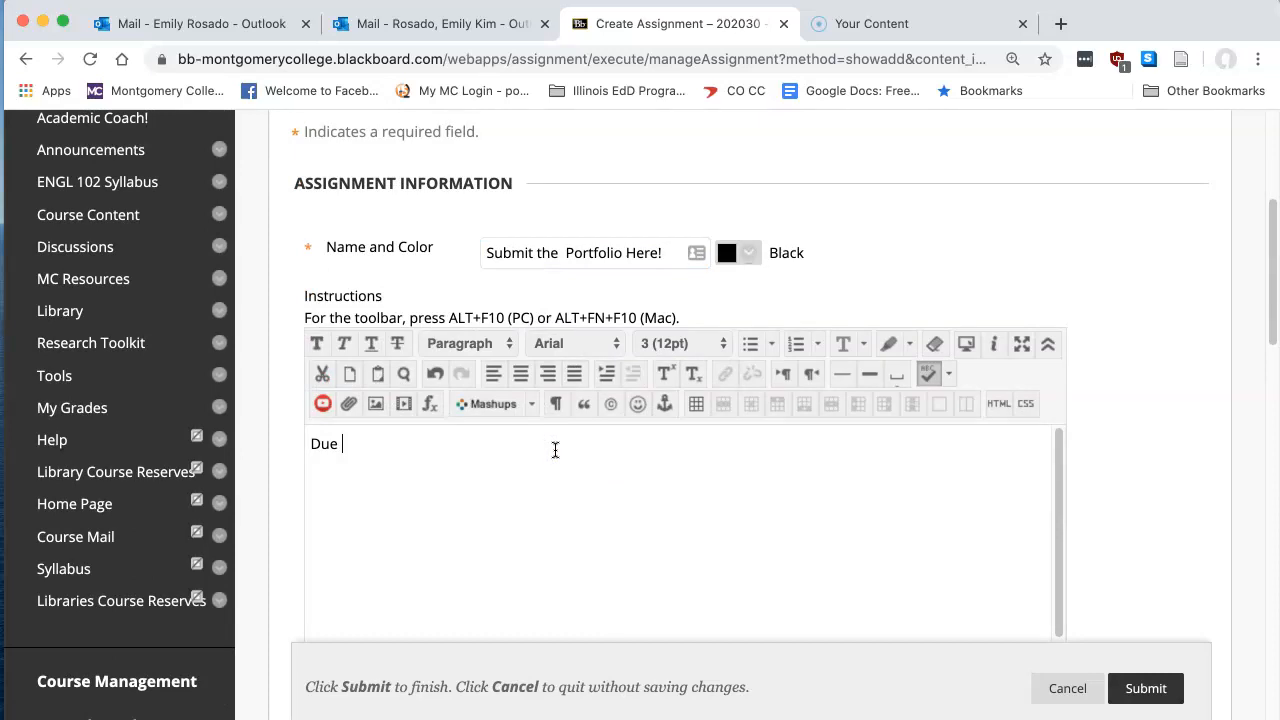
type("5/14 before 11:59pm")
left_click(852, 434)
Step: Try to submit the assignment and dismiss the resulting alert
scroll(1132, 436, "down", 3)
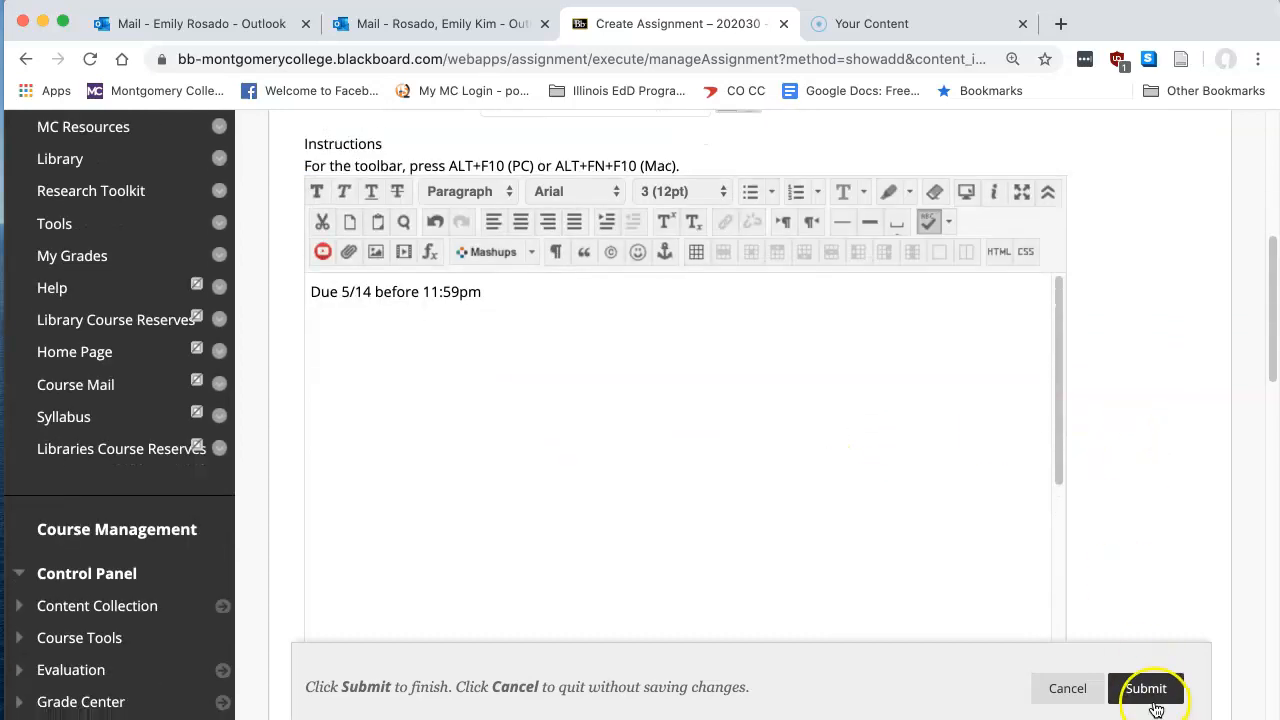
left_click(1150, 697)
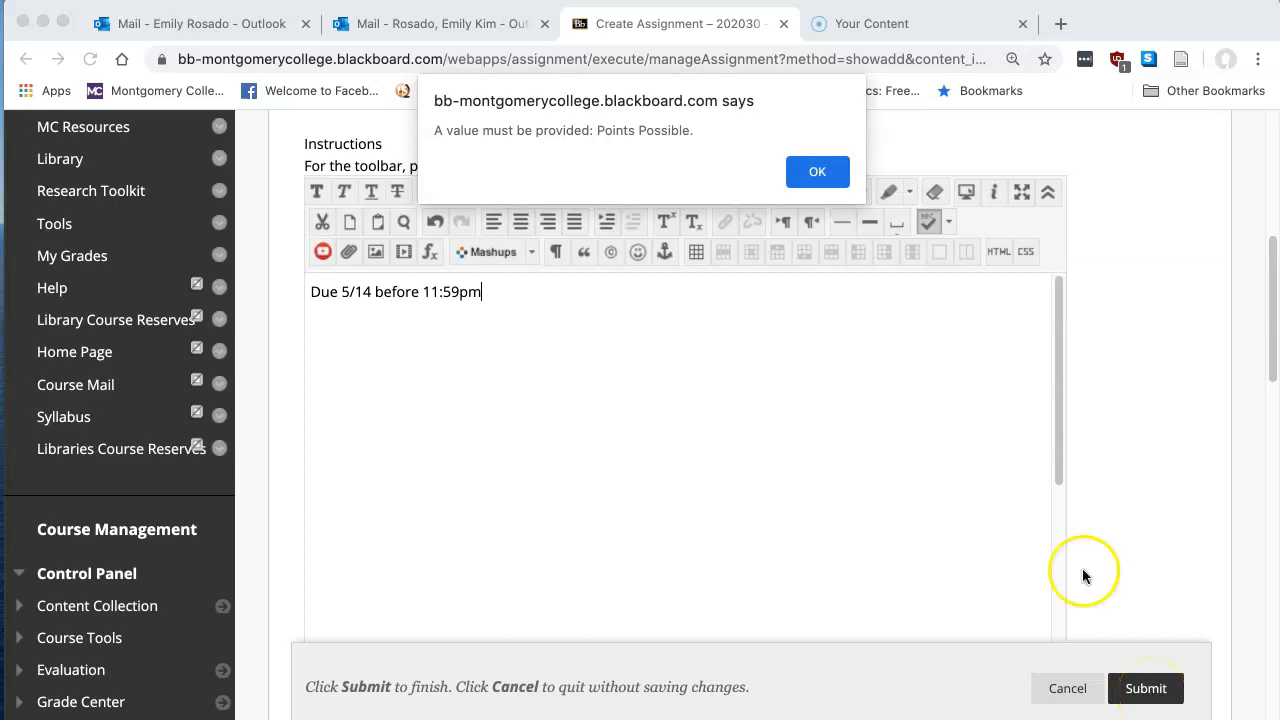
left_click(818, 173)
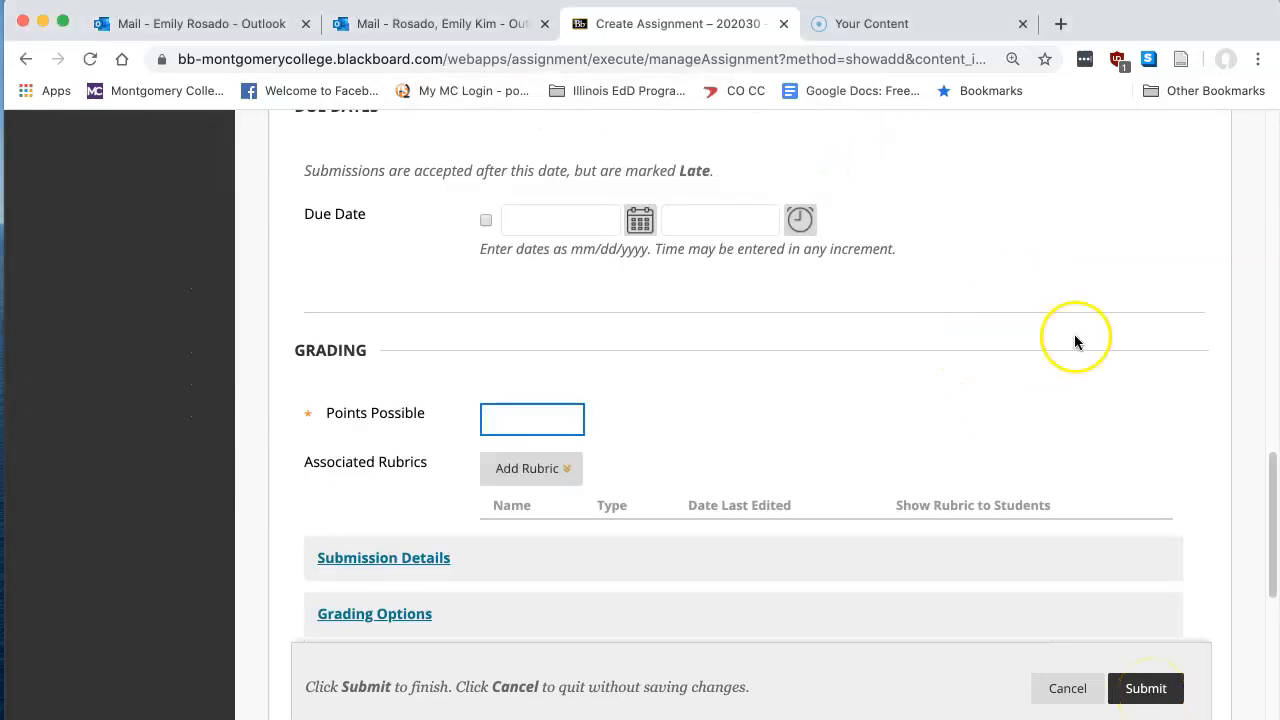
Step: Enable the assignment's due date and set it to 05/14/2020
scroll(690, 380, "up", 3)
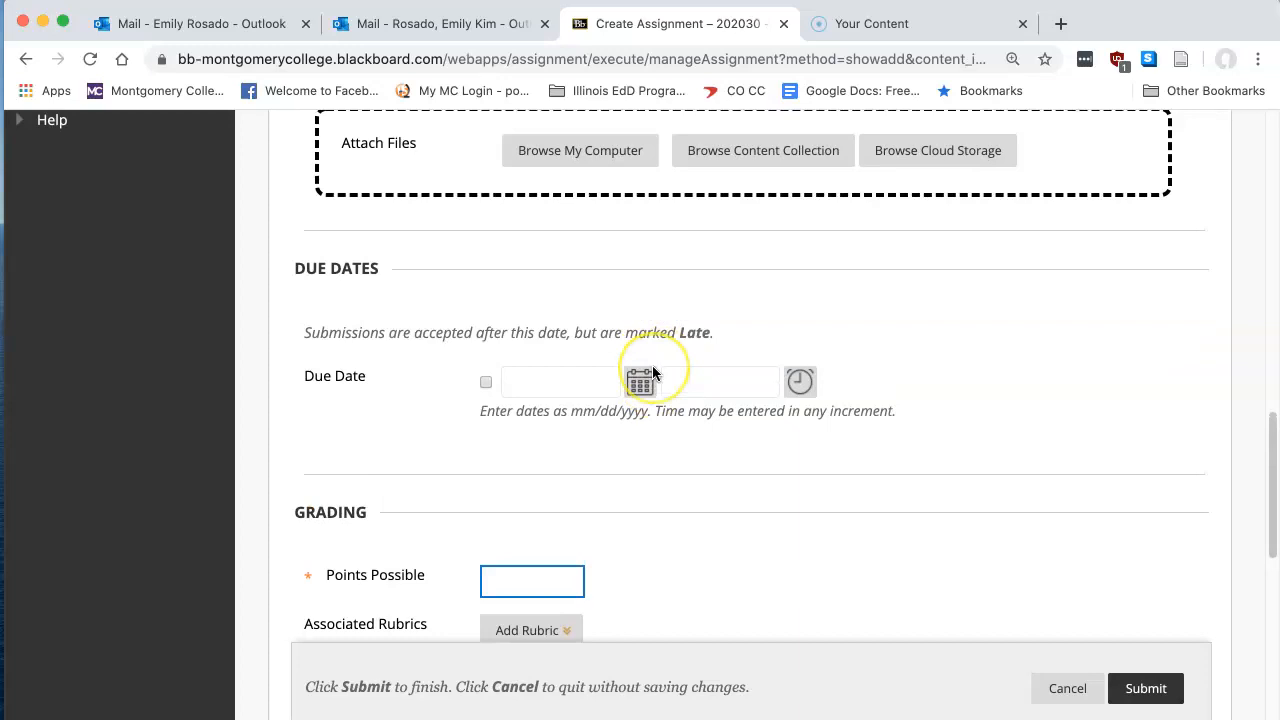
scroll(425, 327, "up", 4)
scroll(423, 329, "down", 5)
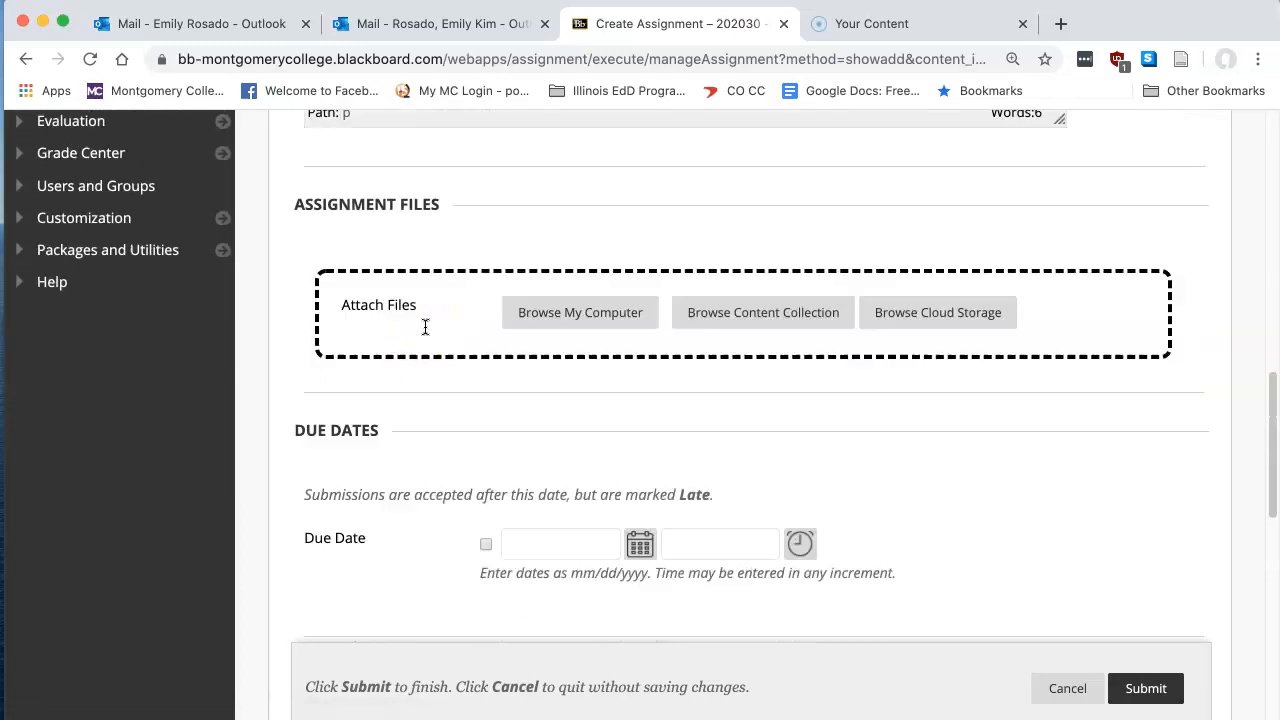
left_click(485, 365)
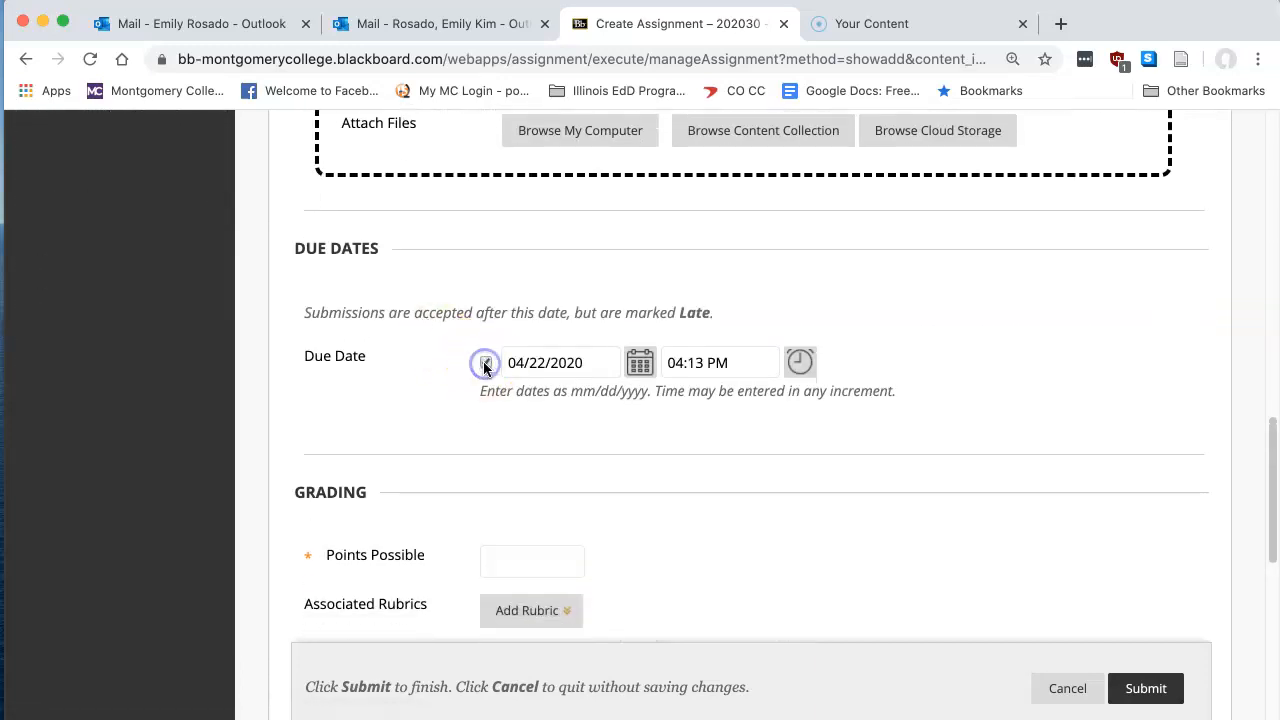
left_click(640, 362)
left_click(834, 193)
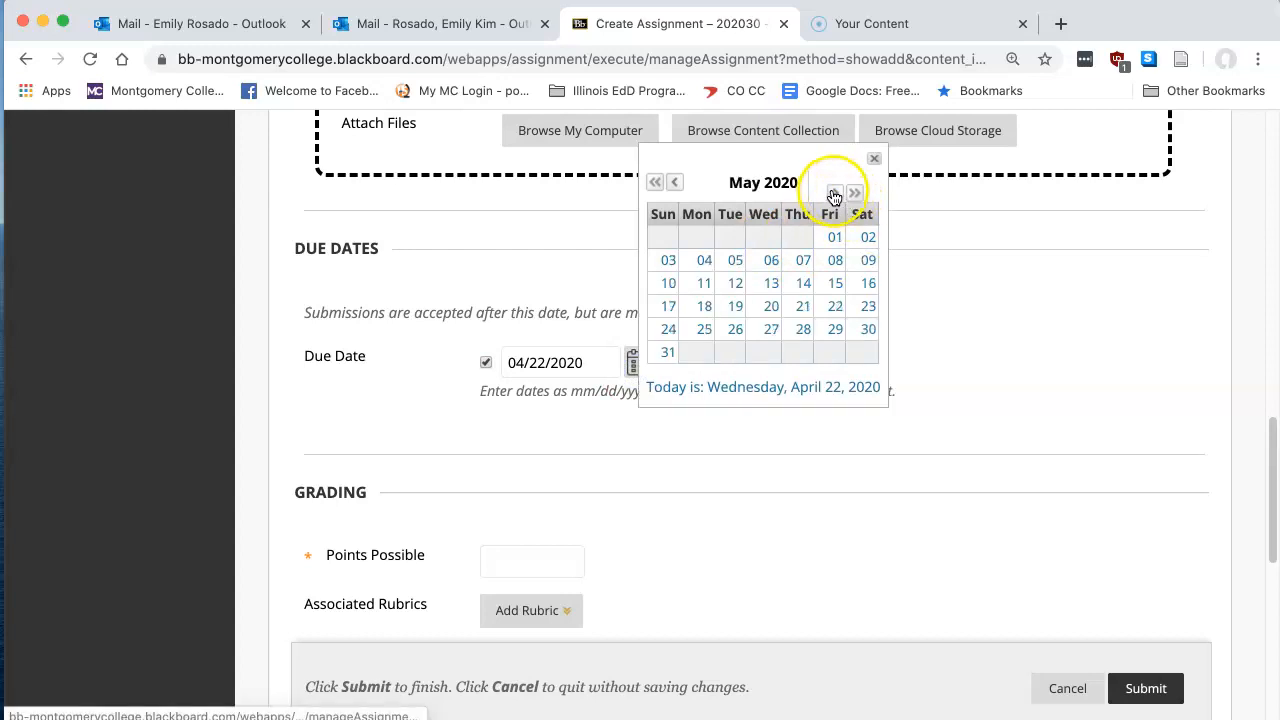
left_click(804, 287)
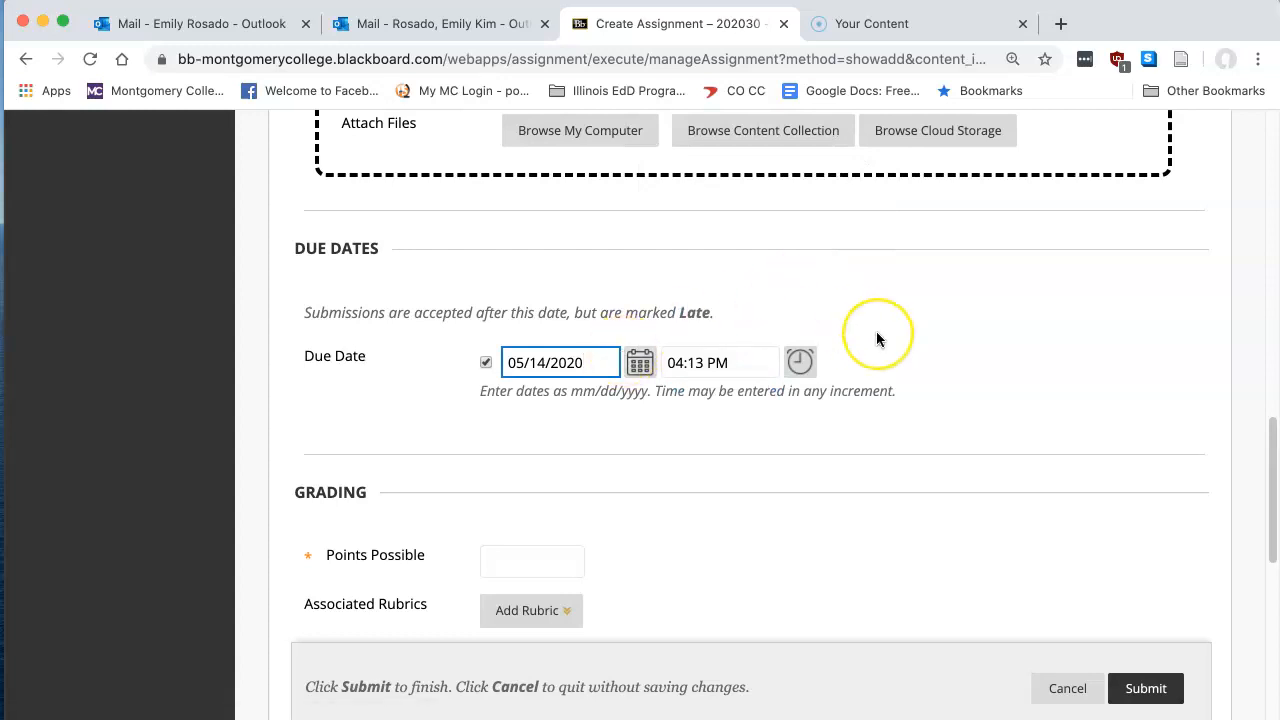
Step: Set the assignment's due time to 11:59 PM
scroll(876, 331, "up", 10)
scroll(876, 331, "down", 10)
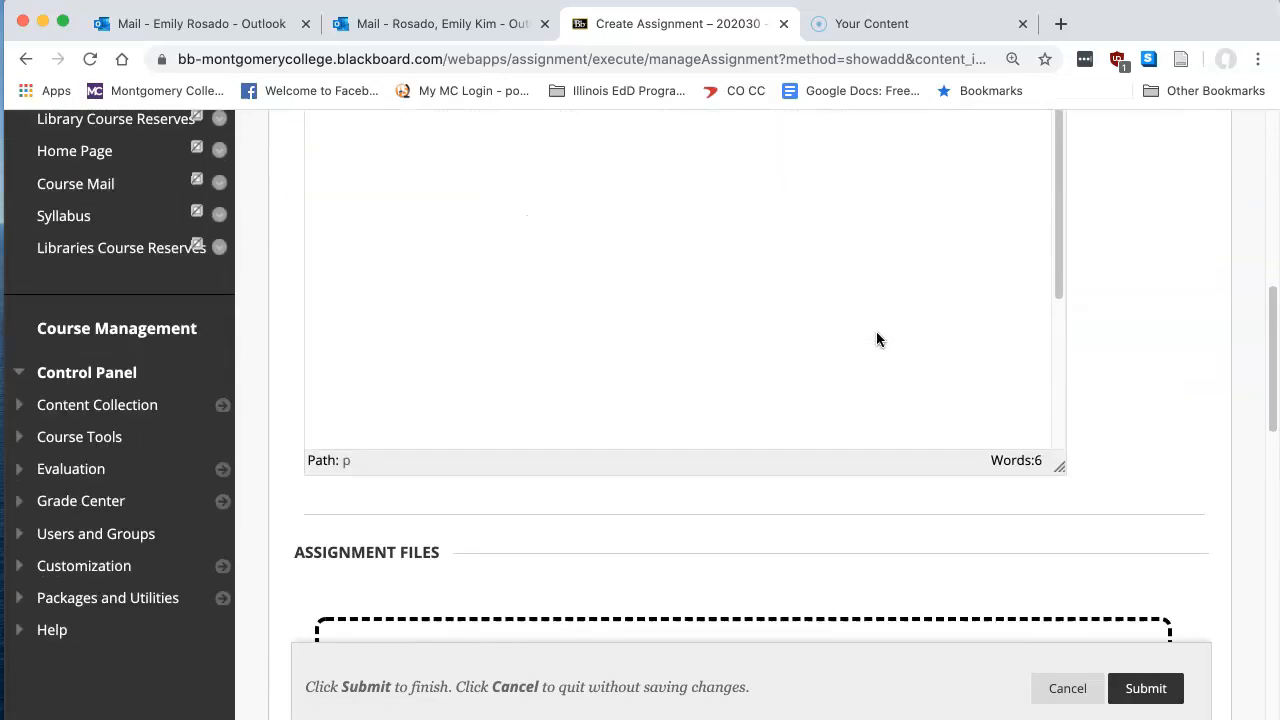
scroll(873, 437, "down", 5)
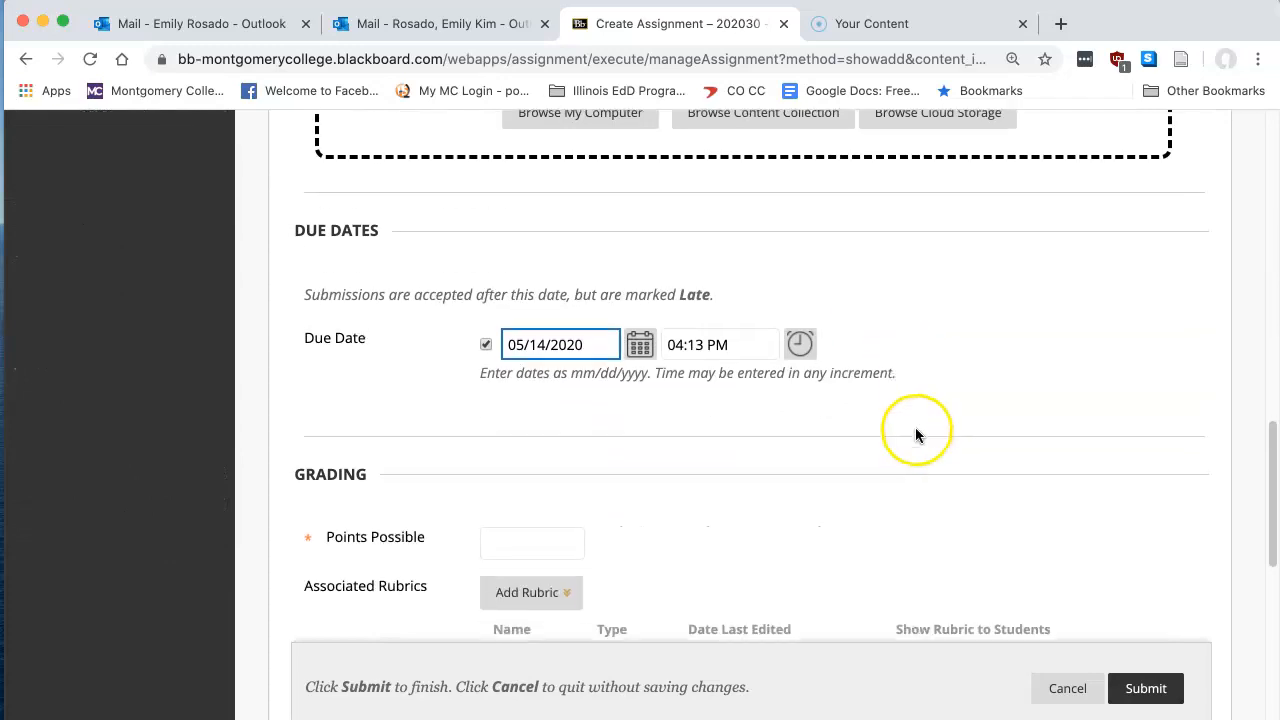
left_click(799, 342)
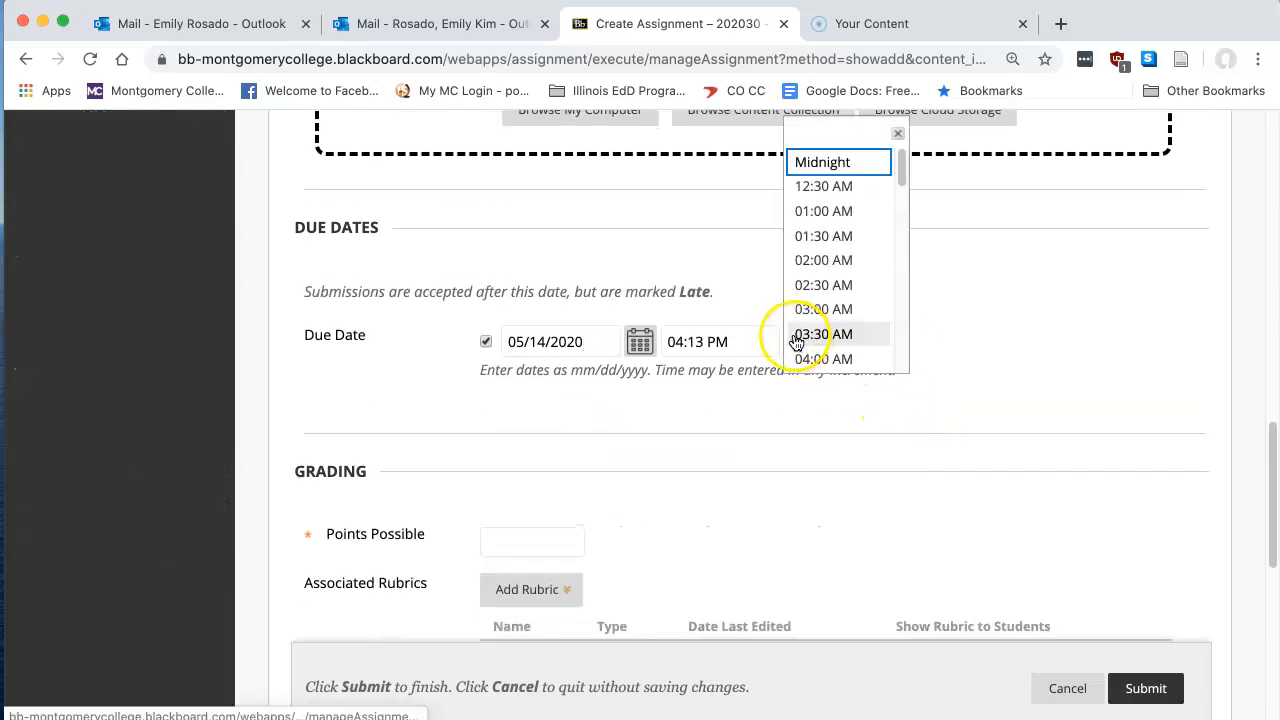
left_click(731, 335)
type("11")
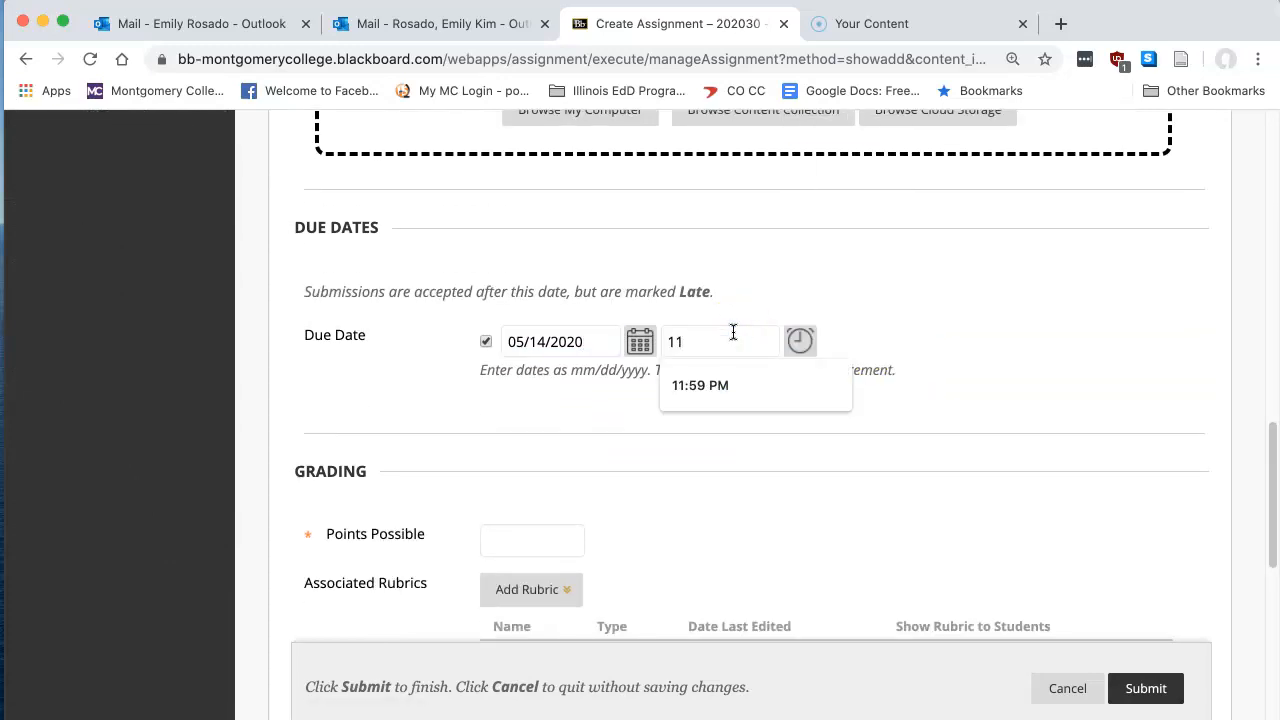
type("L59")
key("BackSpace")
key("BackSpace")
key("BackSpace")
left_click(729, 375)
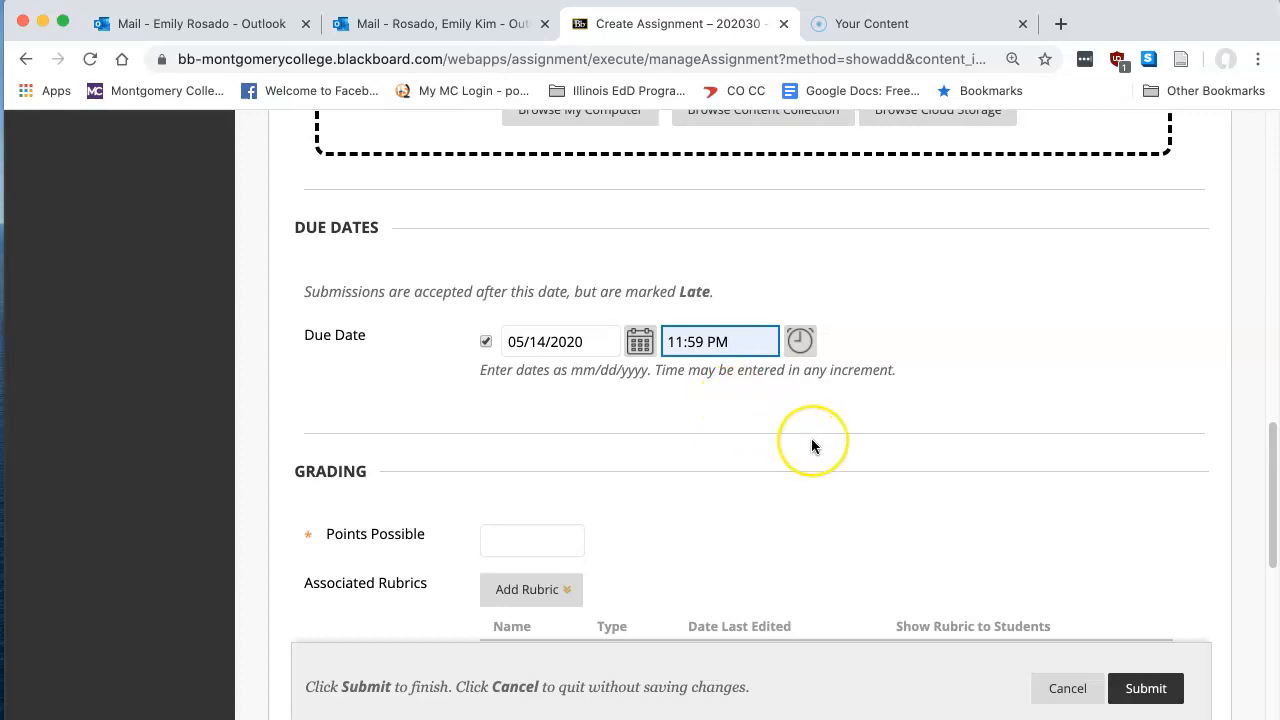
Step: Set the assignment's Points Possible to 1
scroll(660, 466, "down", 4)
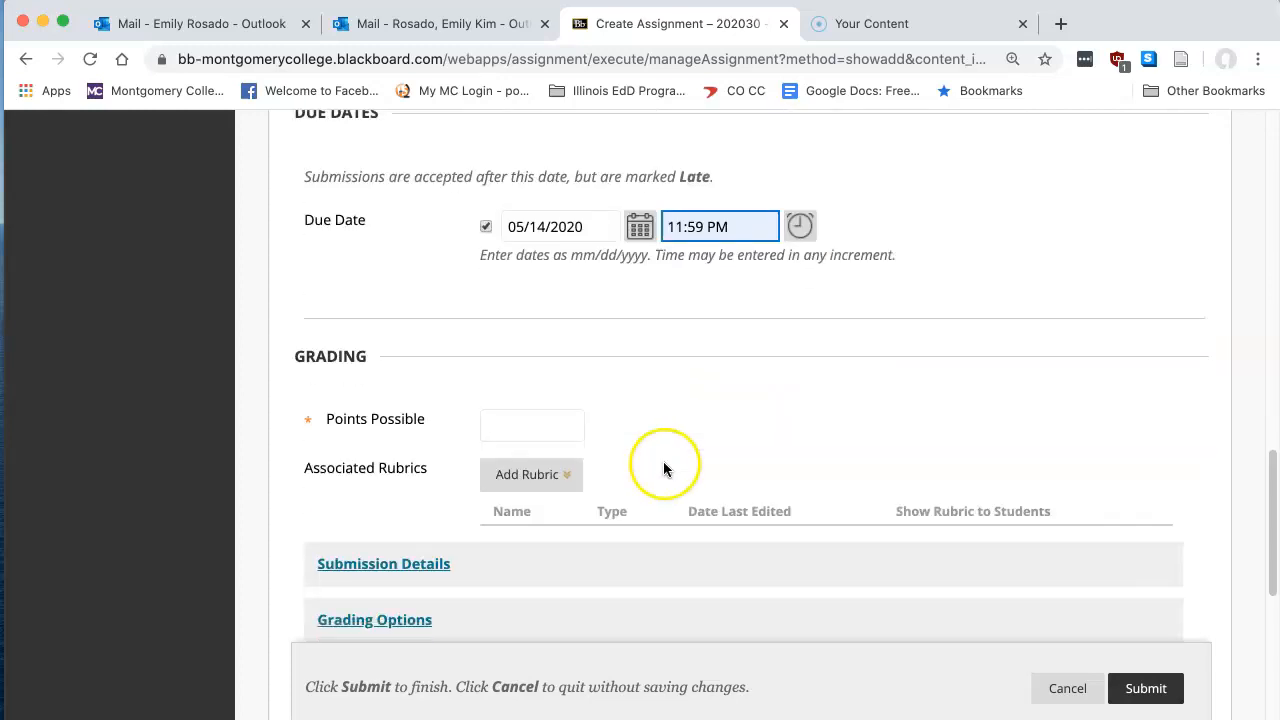
scroll(554, 337, "down", 1)
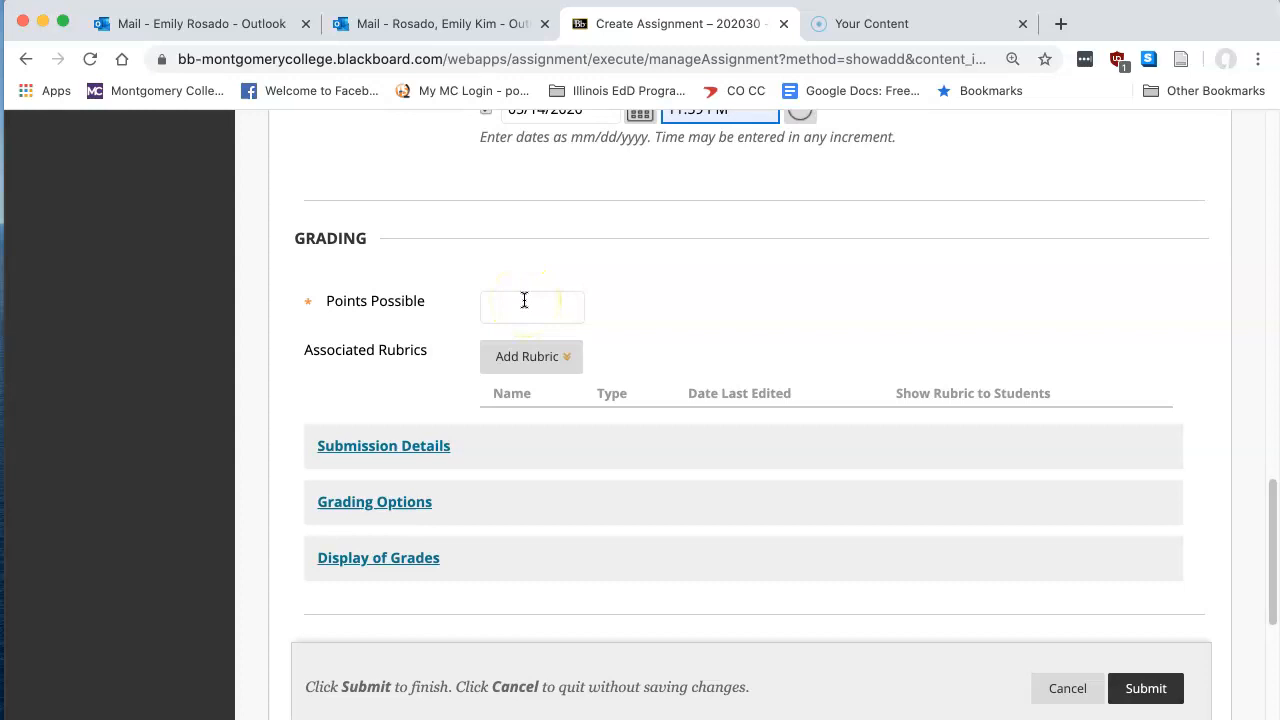
left_click(524, 302)
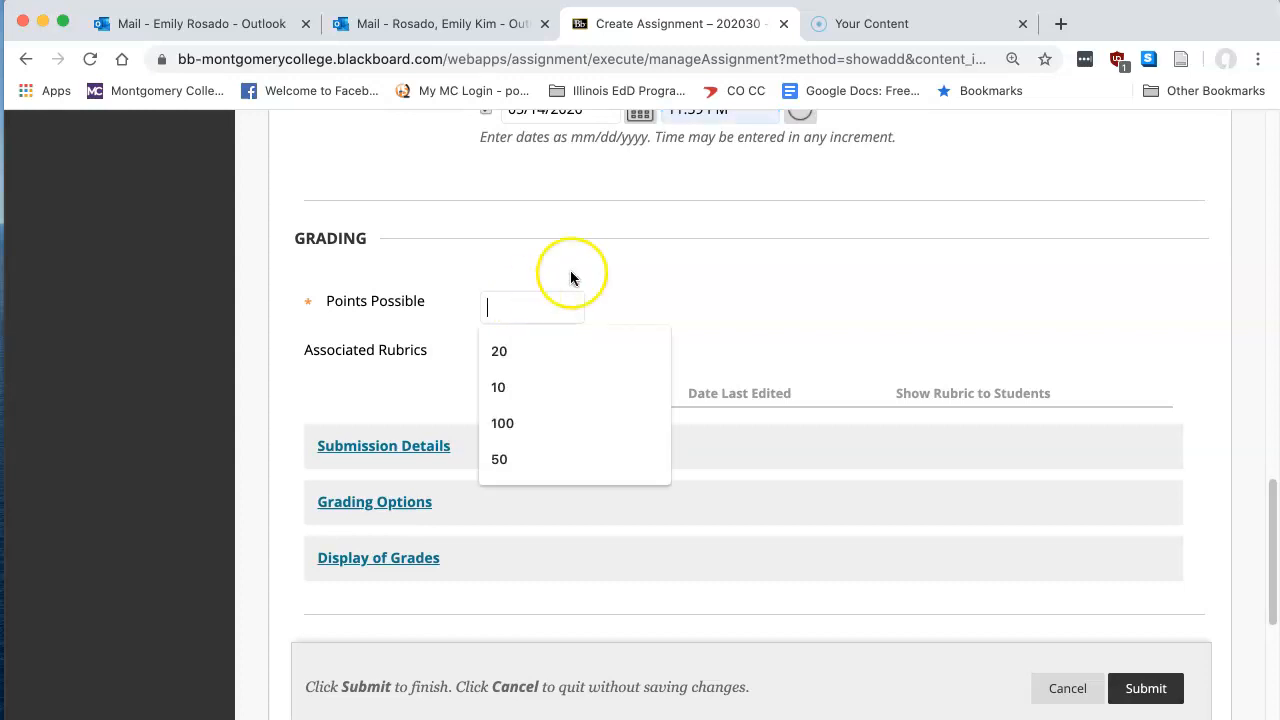
left_click(624, 264)
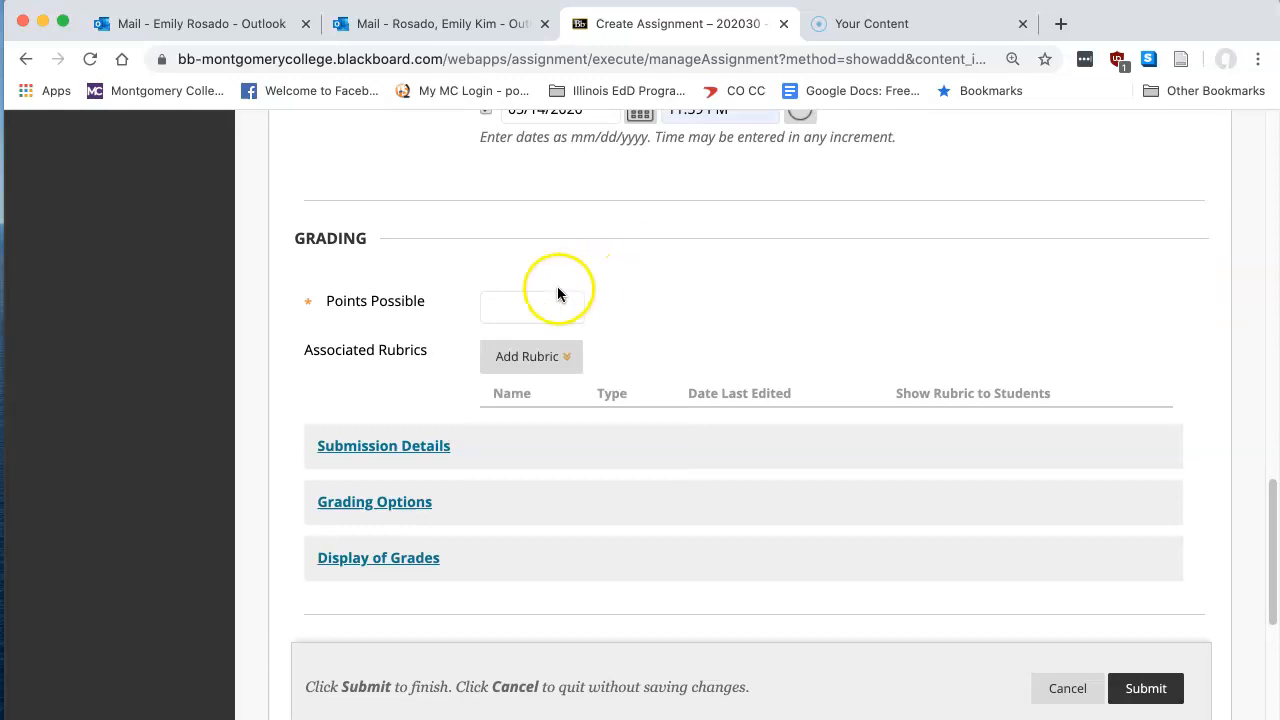
left_click(528, 300)
type("1")
left_click(709, 297)
Step: Expand the assignment's Submission Details and set Number of Attempts to Multiple attempts
left_click(347, 450)
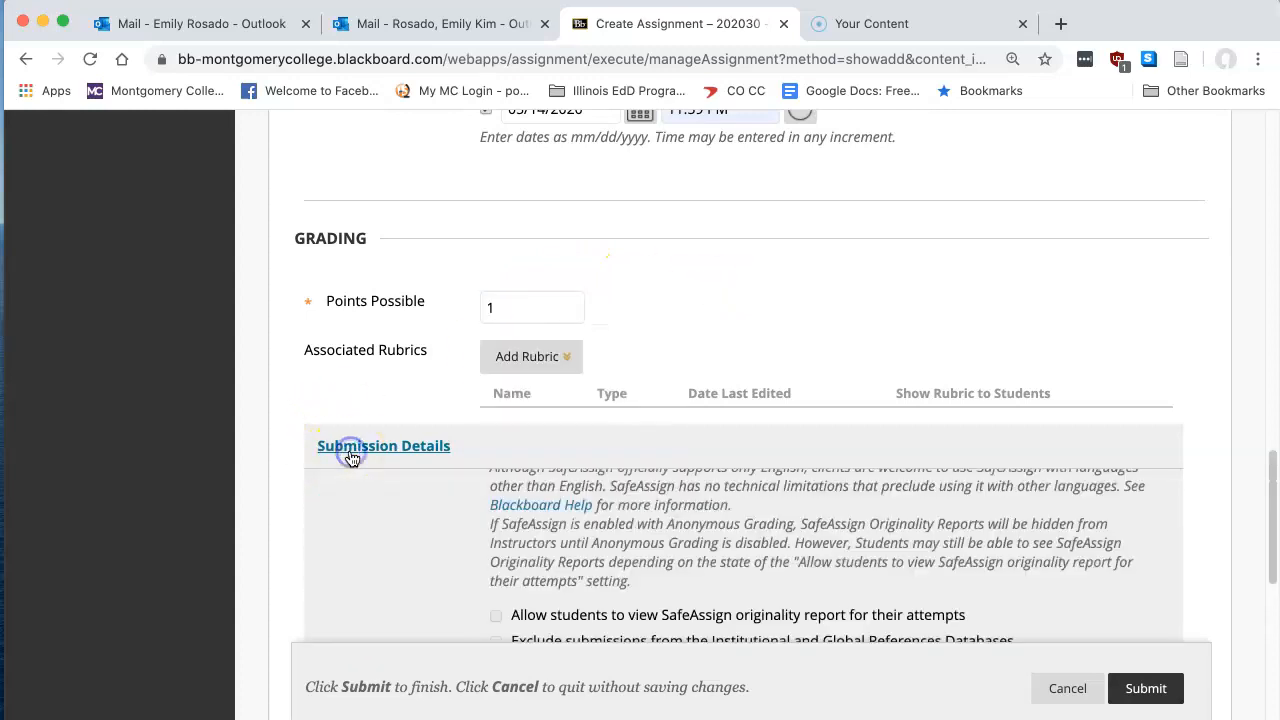
scroll(351, 458, "down", 3)
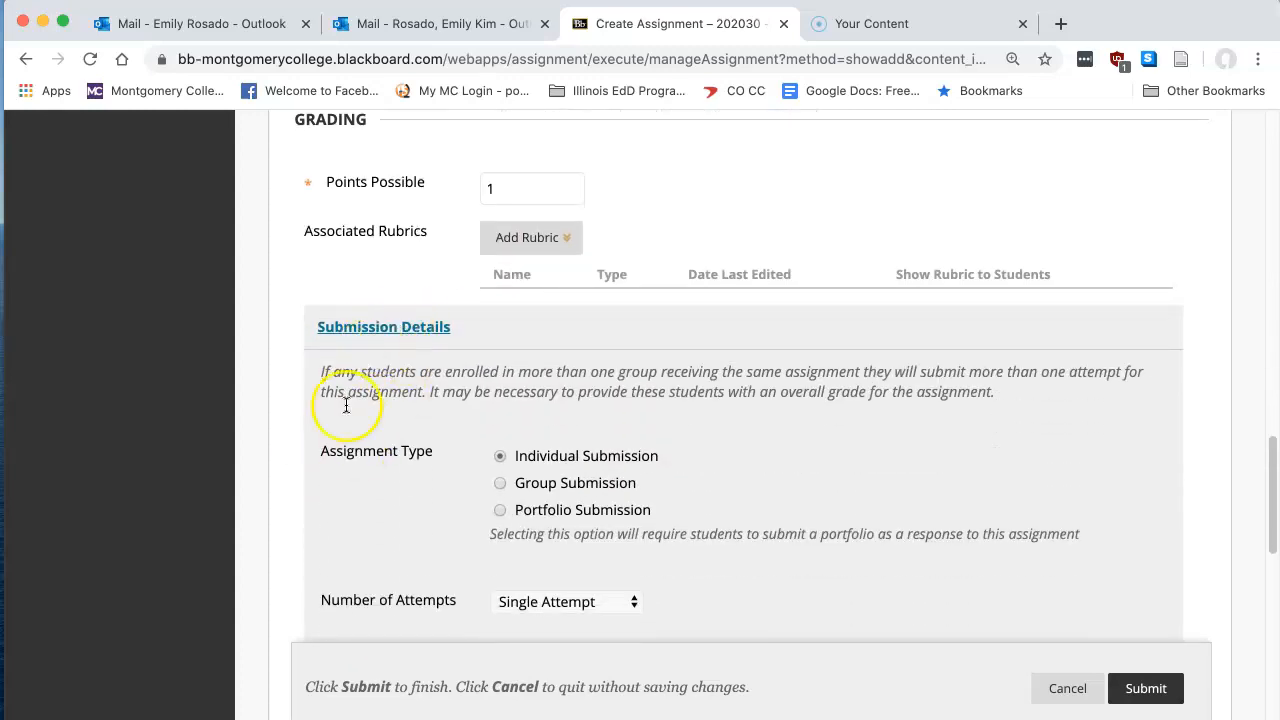
scroll(800, 405, "down", 2)
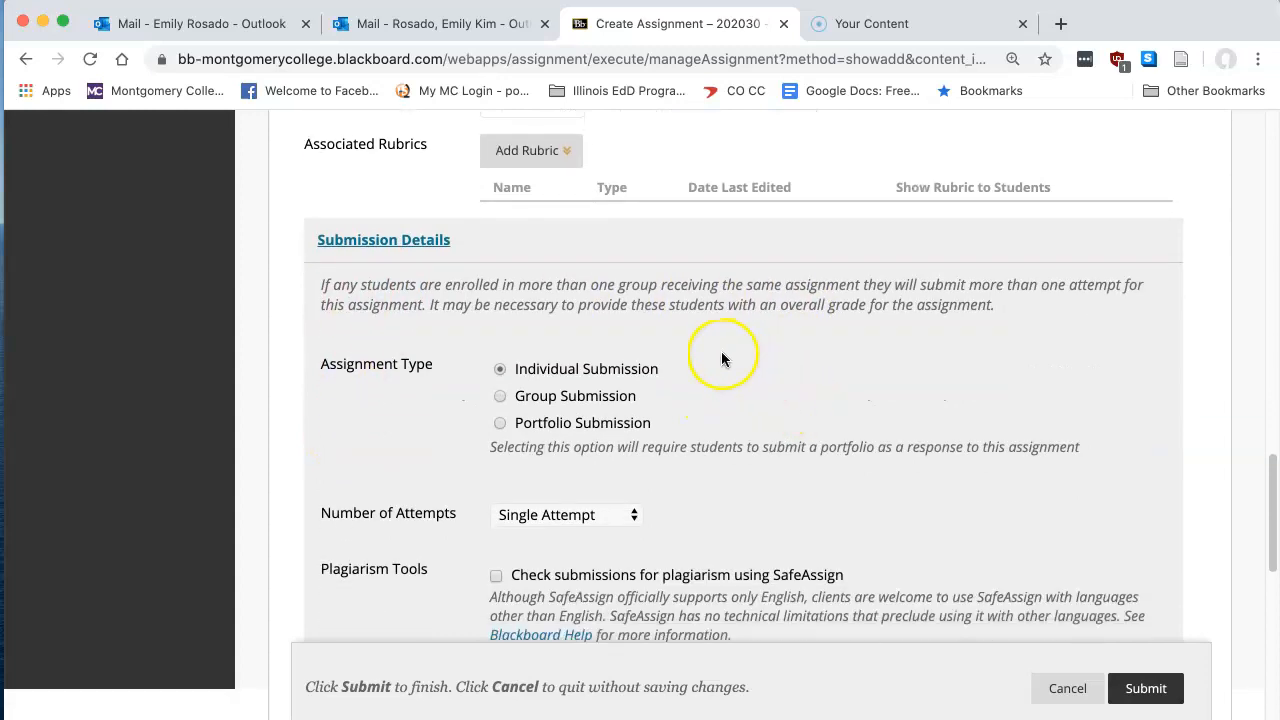
scroll(734, 475, "down", 2)
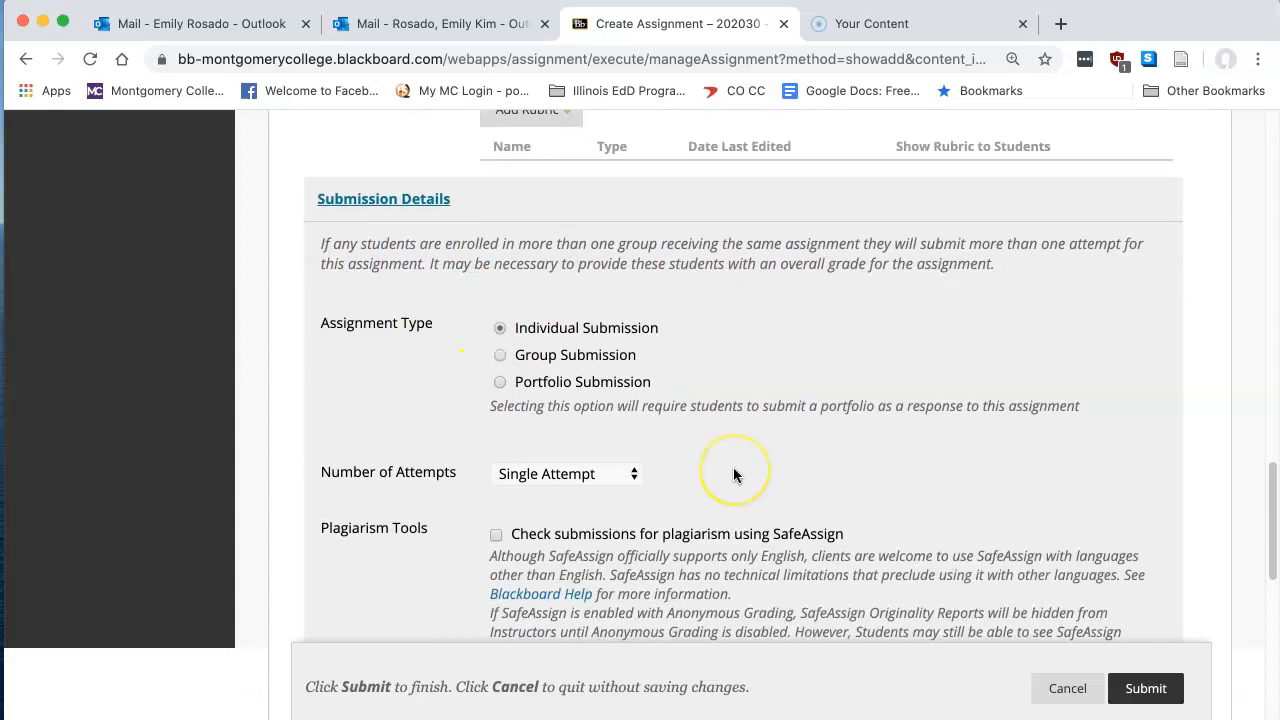
scroll(734, 475, "down", 2)
left_click(560, 356)
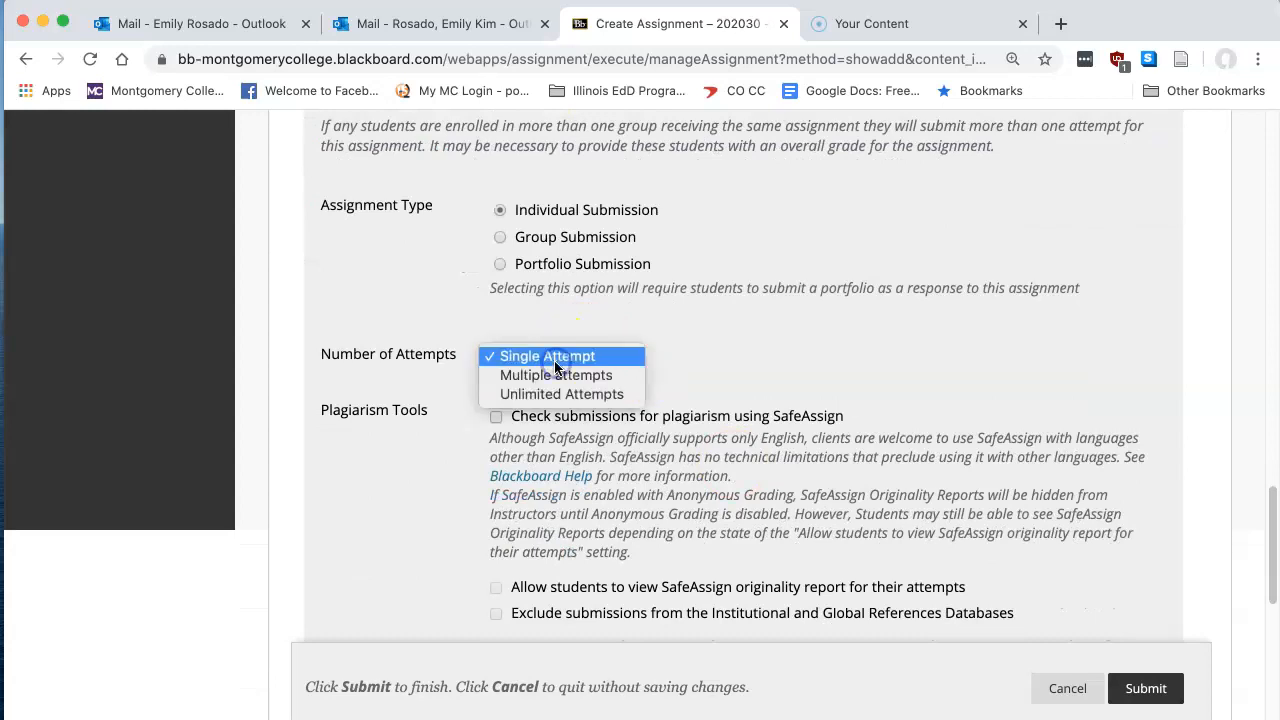
left_click(603, 382)
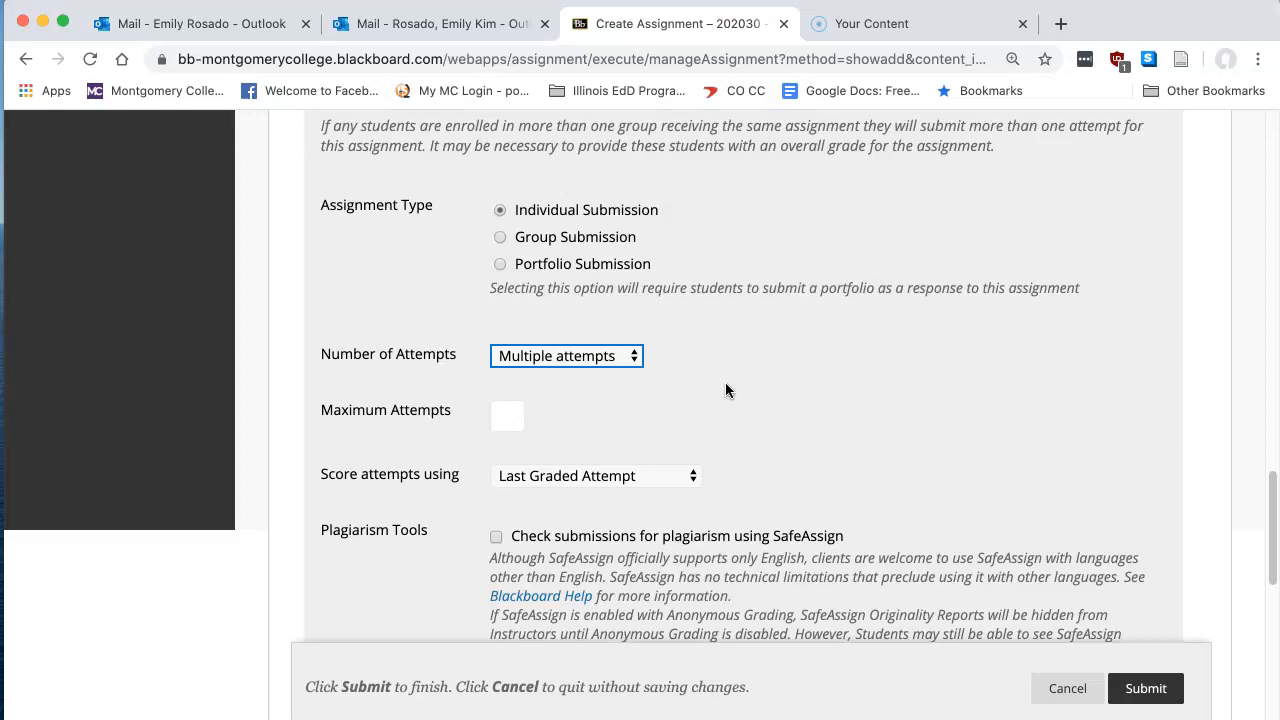
Step: Set the assignment's Maximum Attempts to 3
left_click(506, 418)
type("3")
left_click(875, 407)
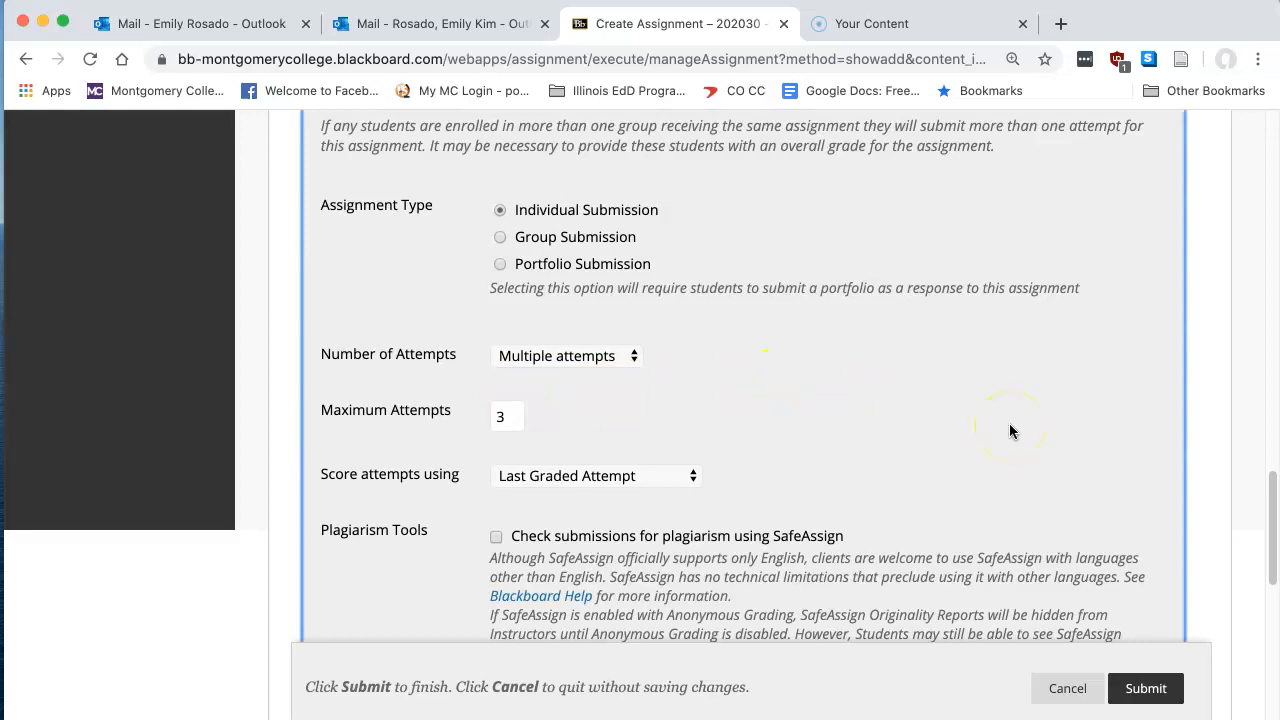
left_click(1071, 433)
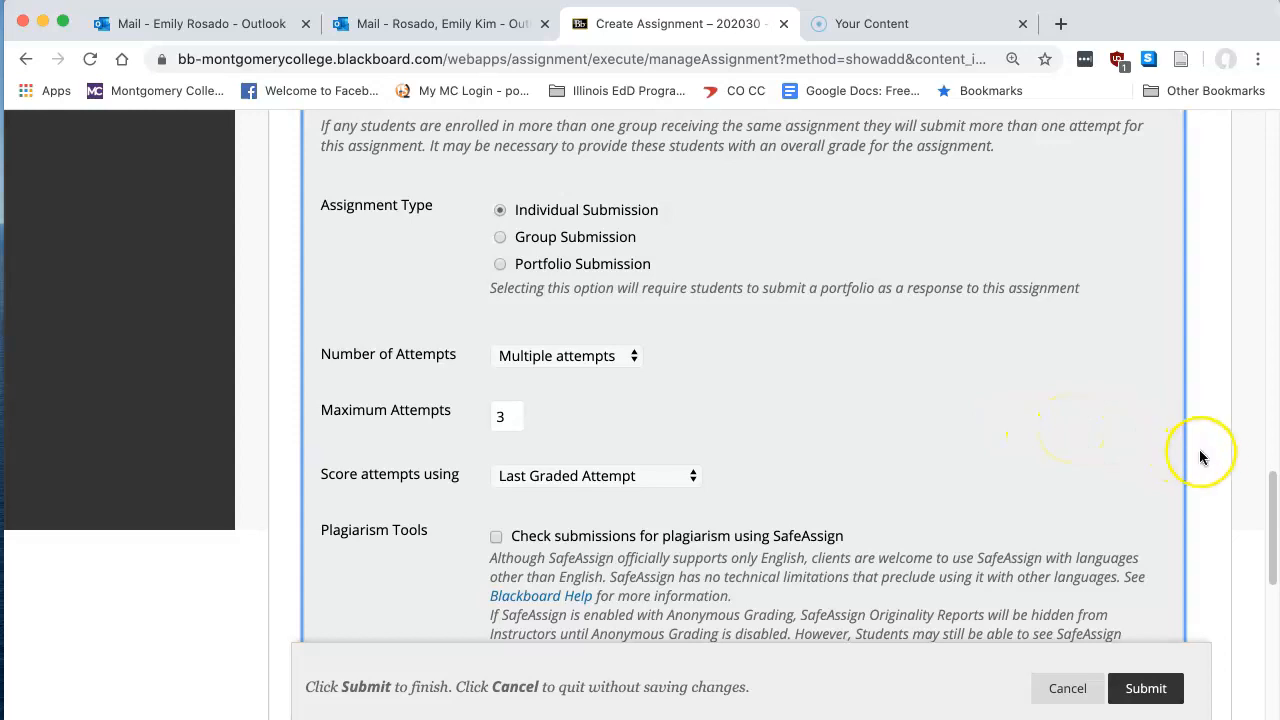
Step: Submit the completed assignment form to create the portfolio assignment
scroll(1209, 462, "down", 1)
scroll(1209, 462, "down", 5)
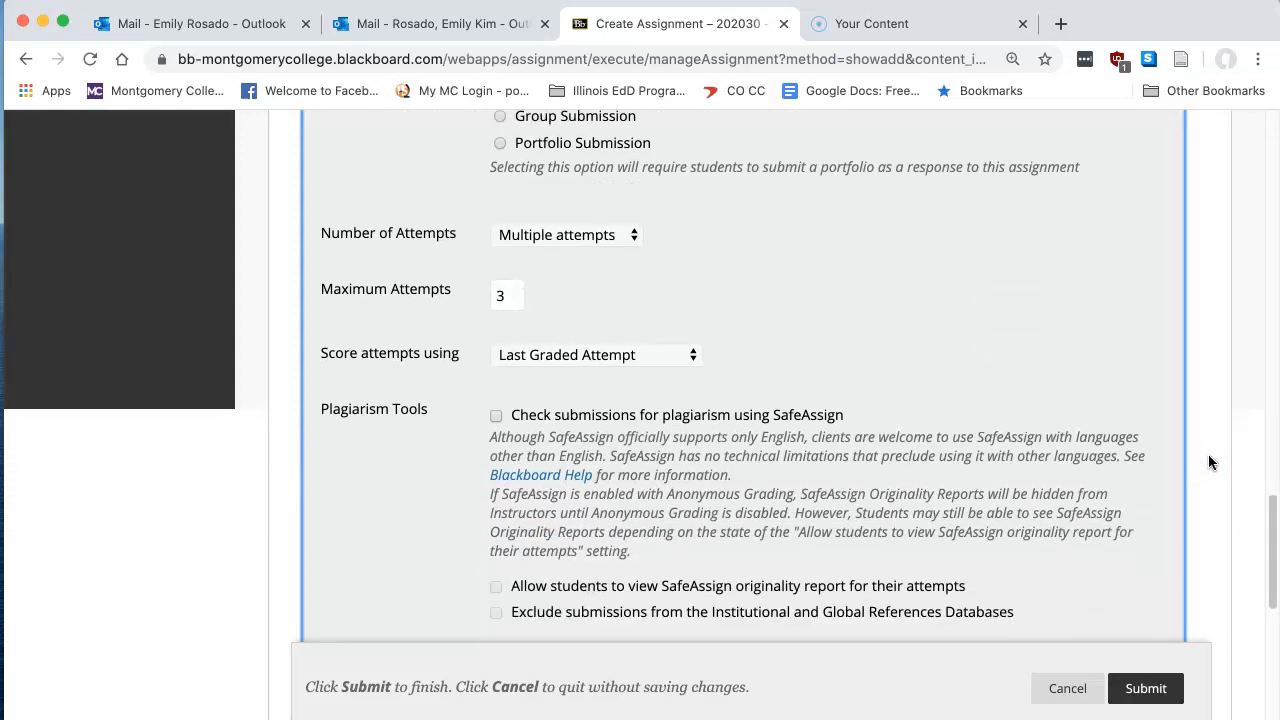
scroll(1208, 462, "down", 4)
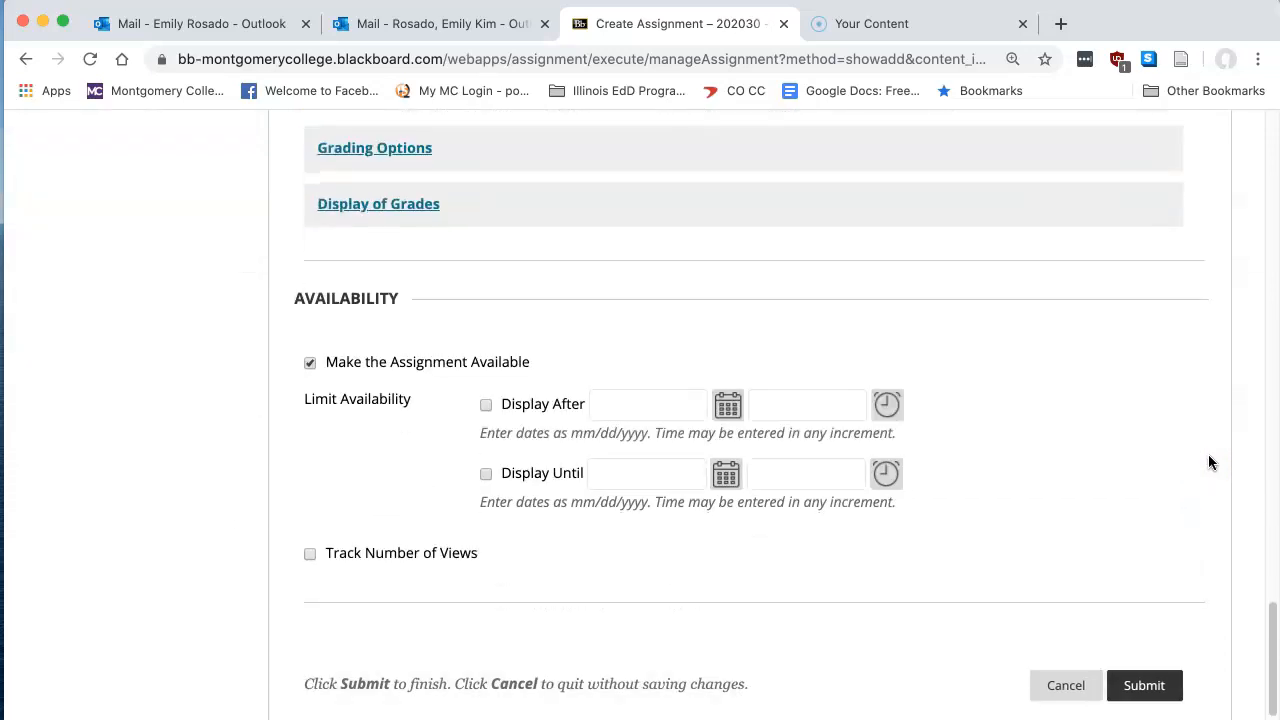
left_click(1203, 484)
left_click(1144, 644)
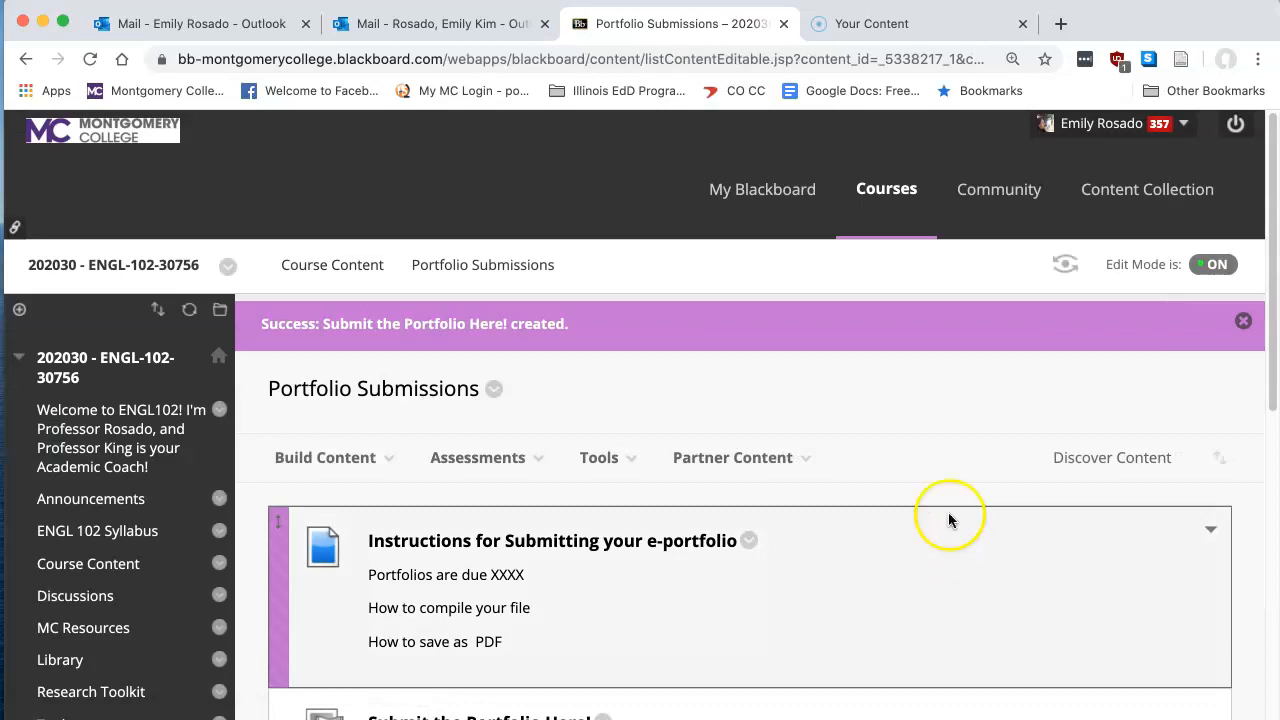
Step: Open the Submit the Portfolio Here! assignment preview and examine its due date, points and submission options
scroll(940, 500, "down", 5)
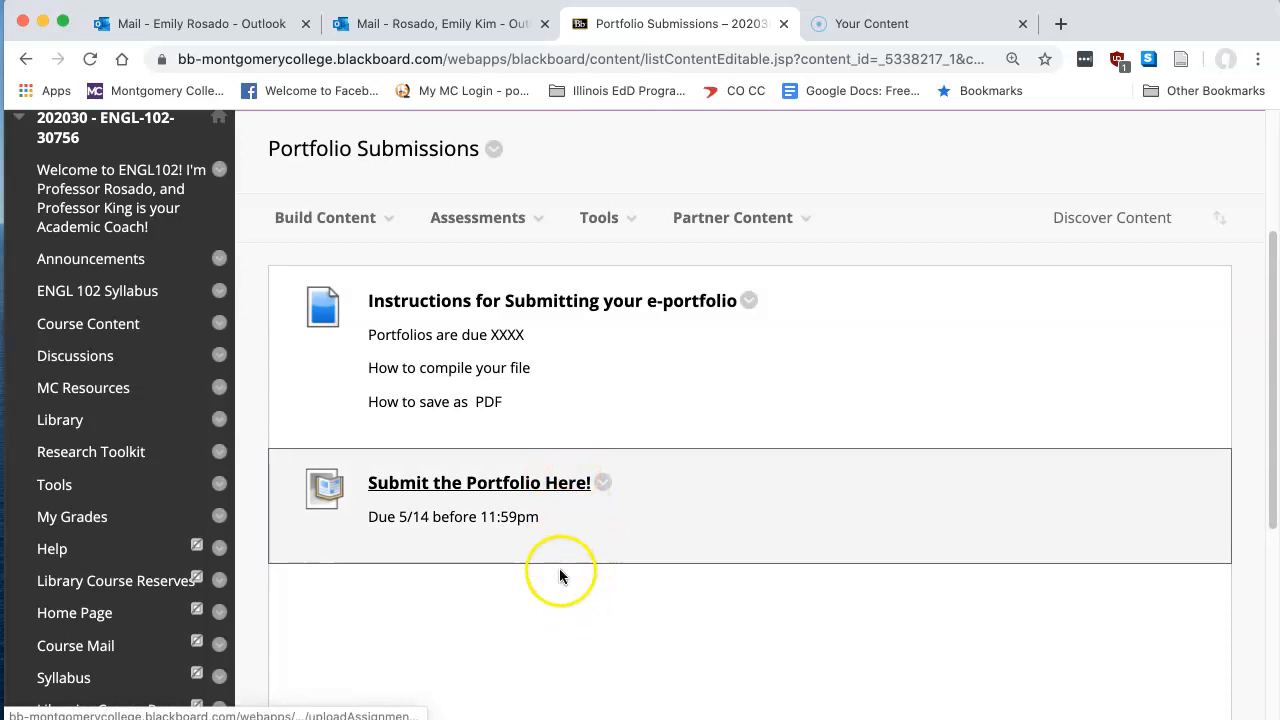
left_click(557, 491)
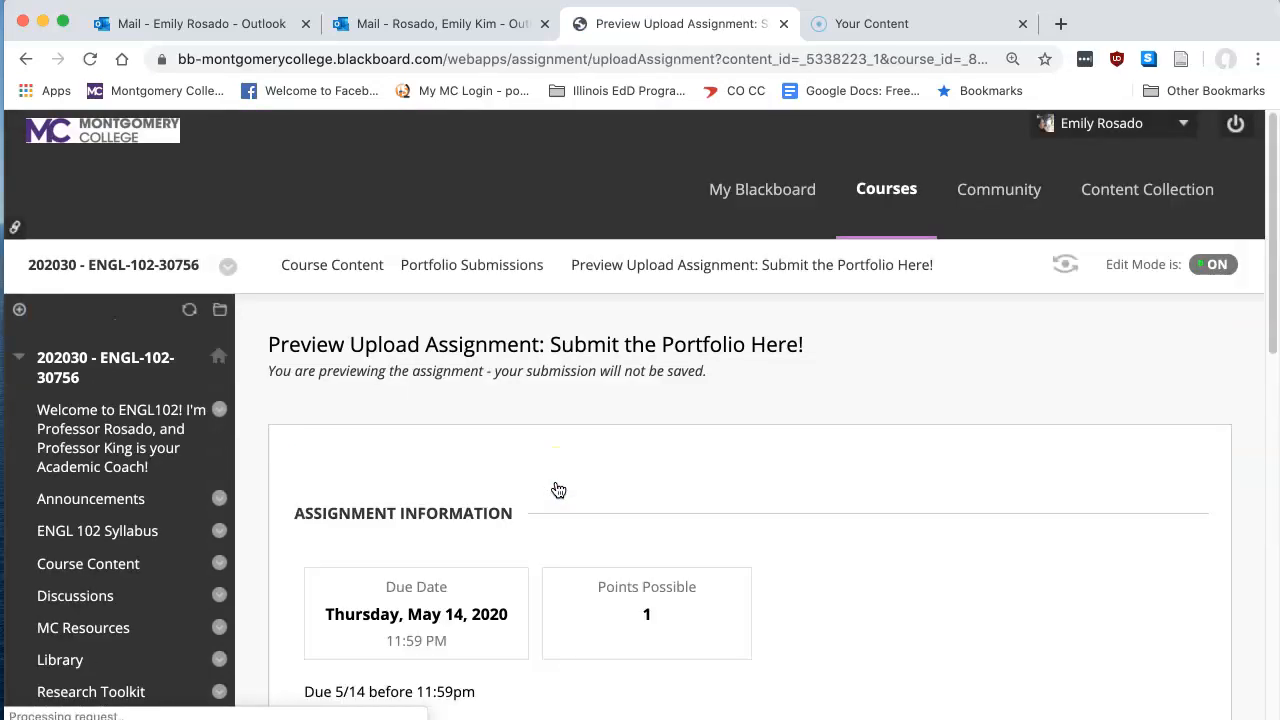
scroll(815, 445, "down", 2)
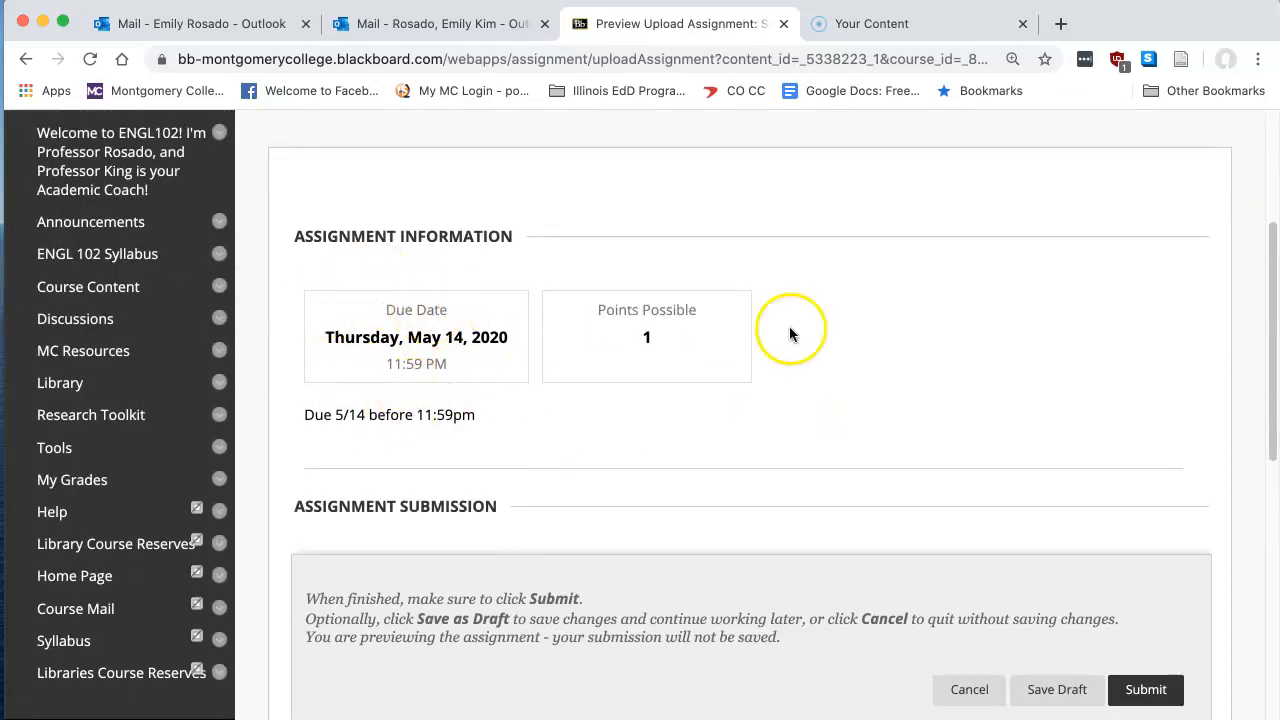
scroll(819, 347, "down", 4)
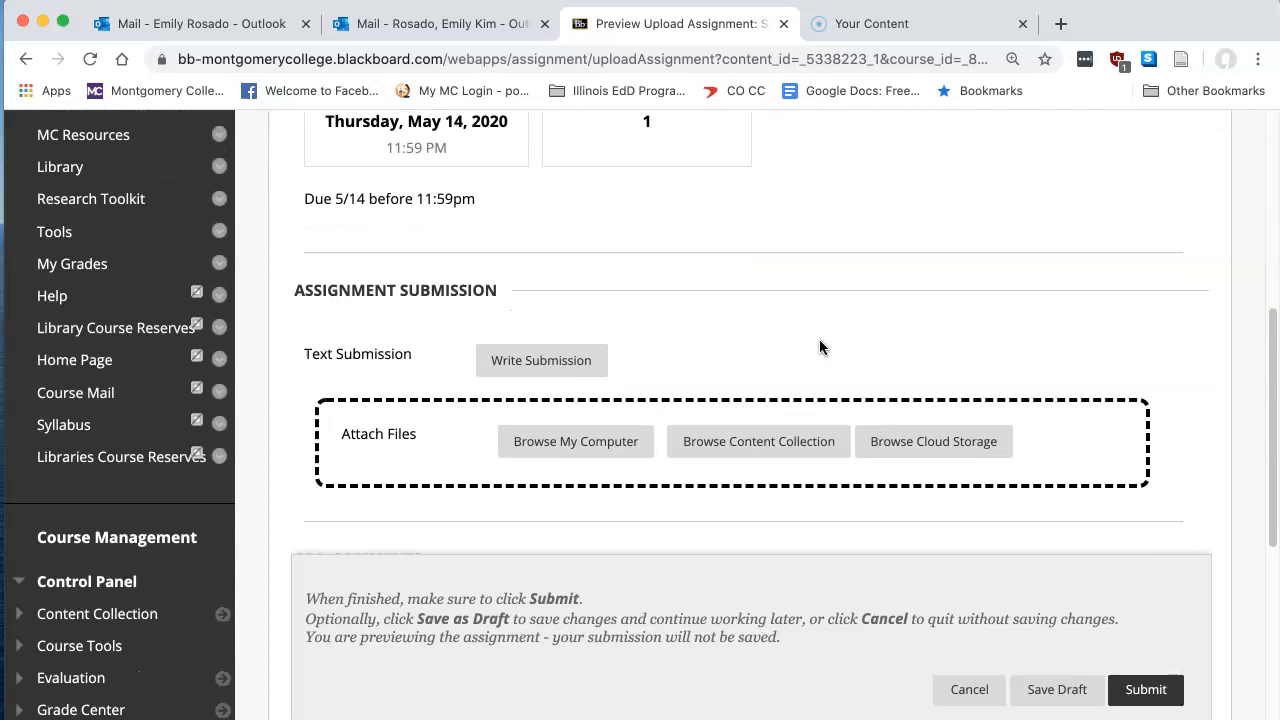
scroll(819, 347, "down", 3)
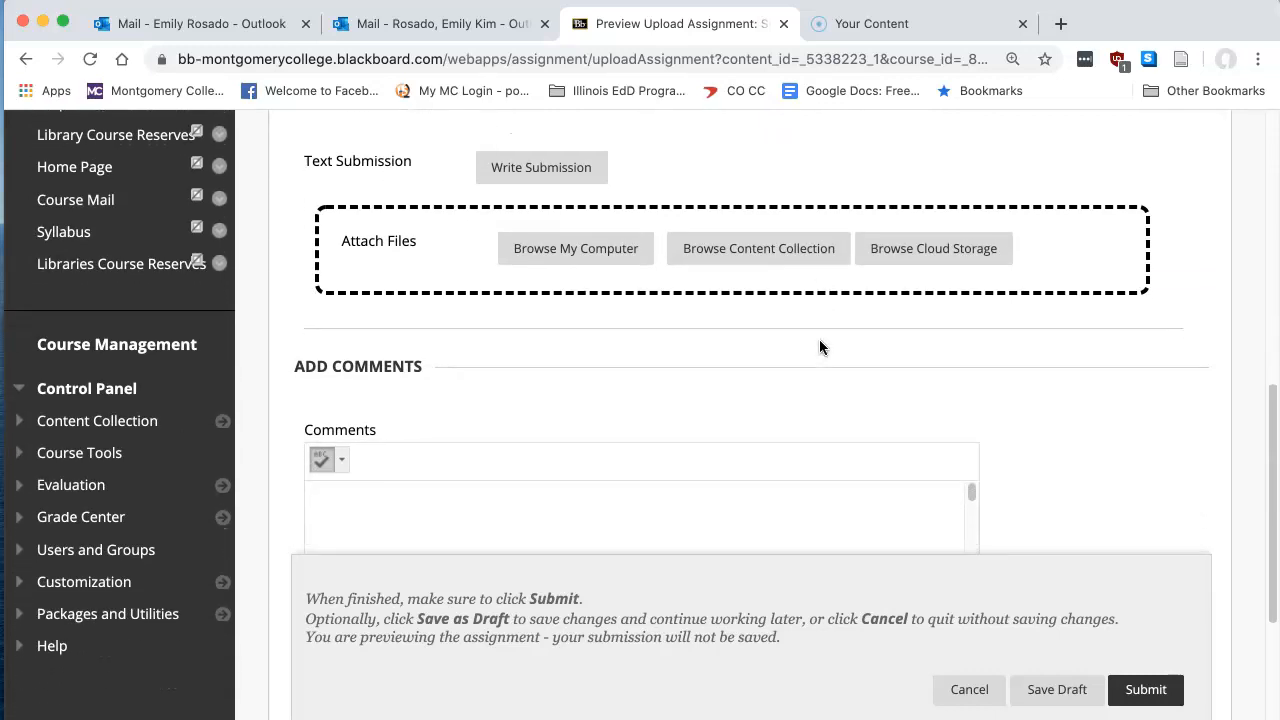
Step: Show the text submission editor and the computer file browser for attachments, then dismiss the browser without choosing a file
left_click(576, 179)
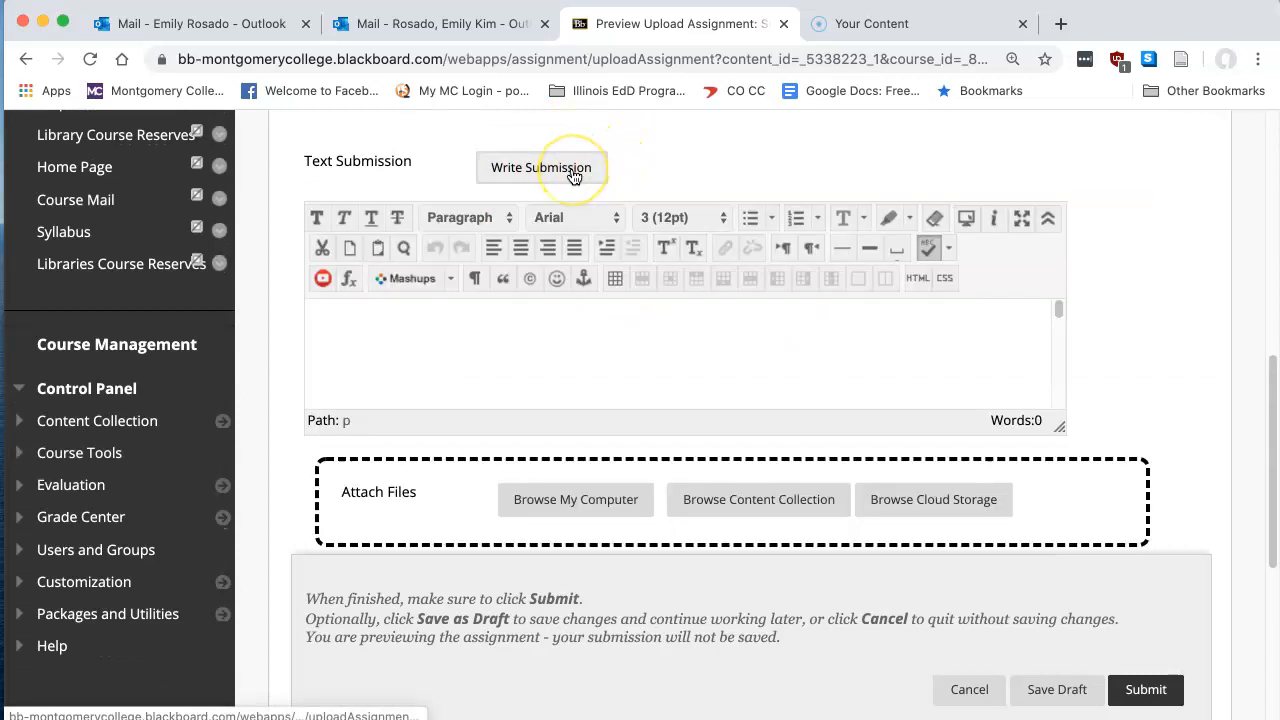
left_click(471, 334)
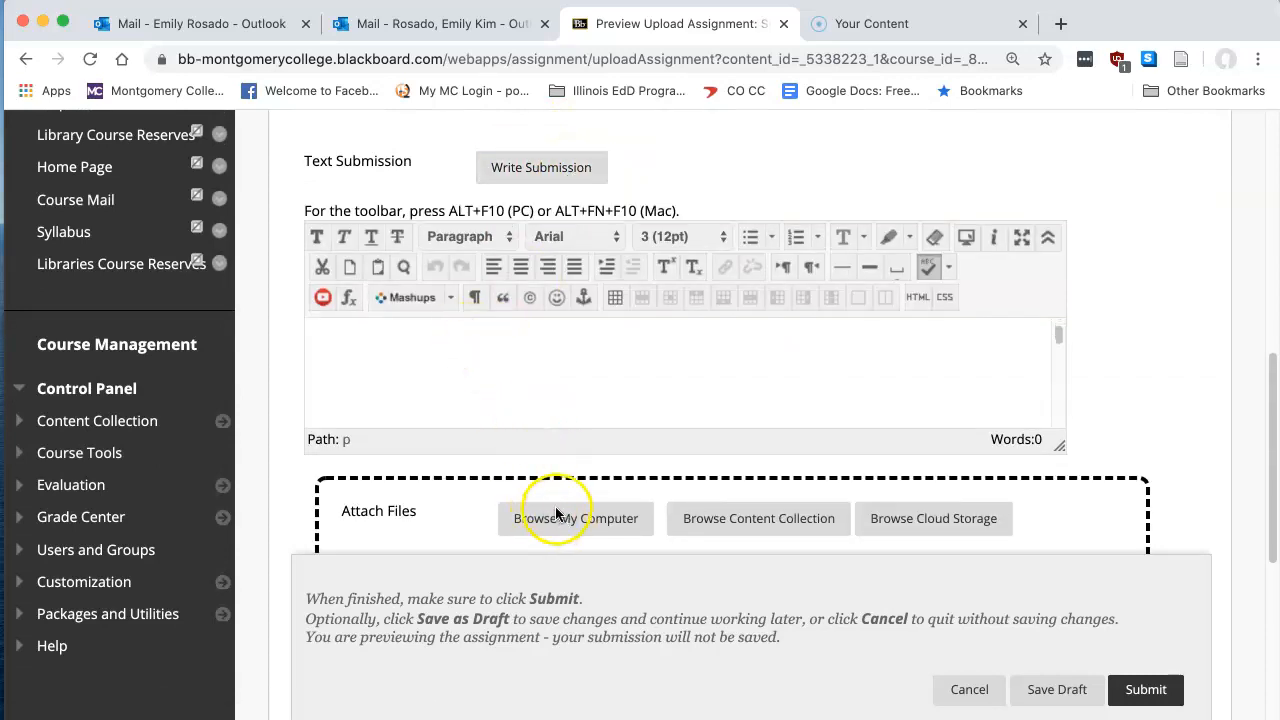
left_click(561, 517)
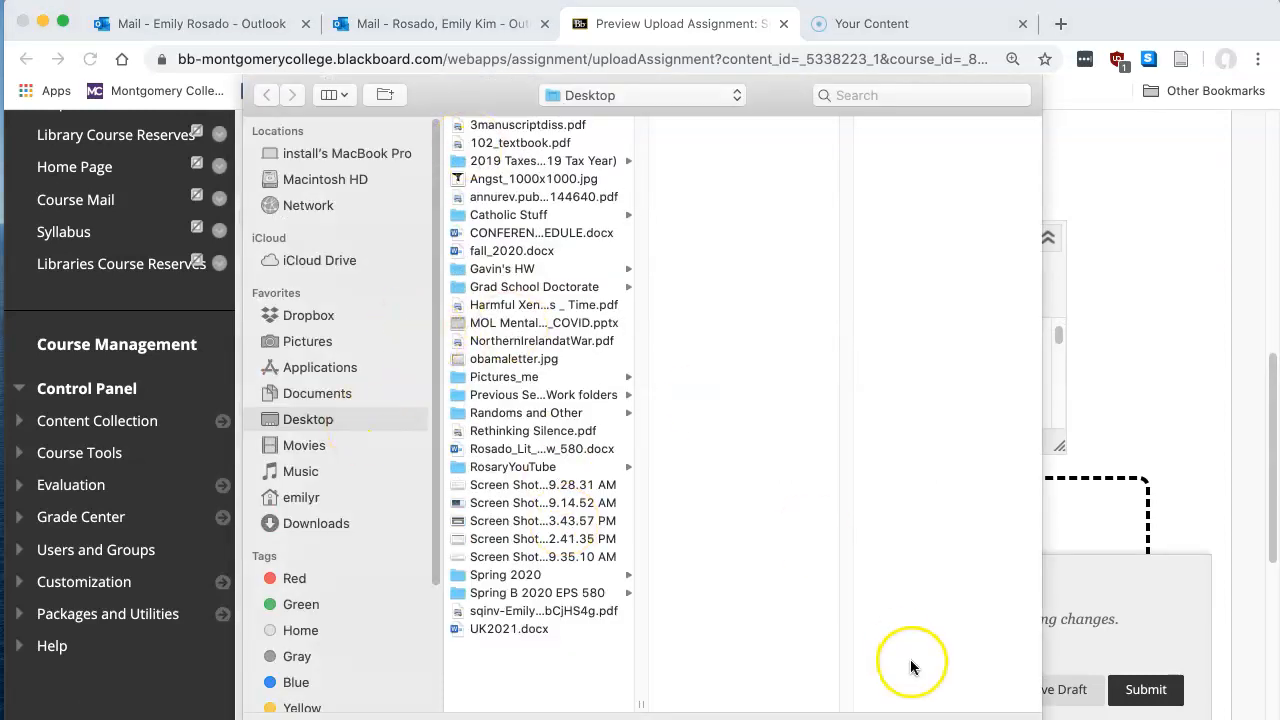
key("Escape")
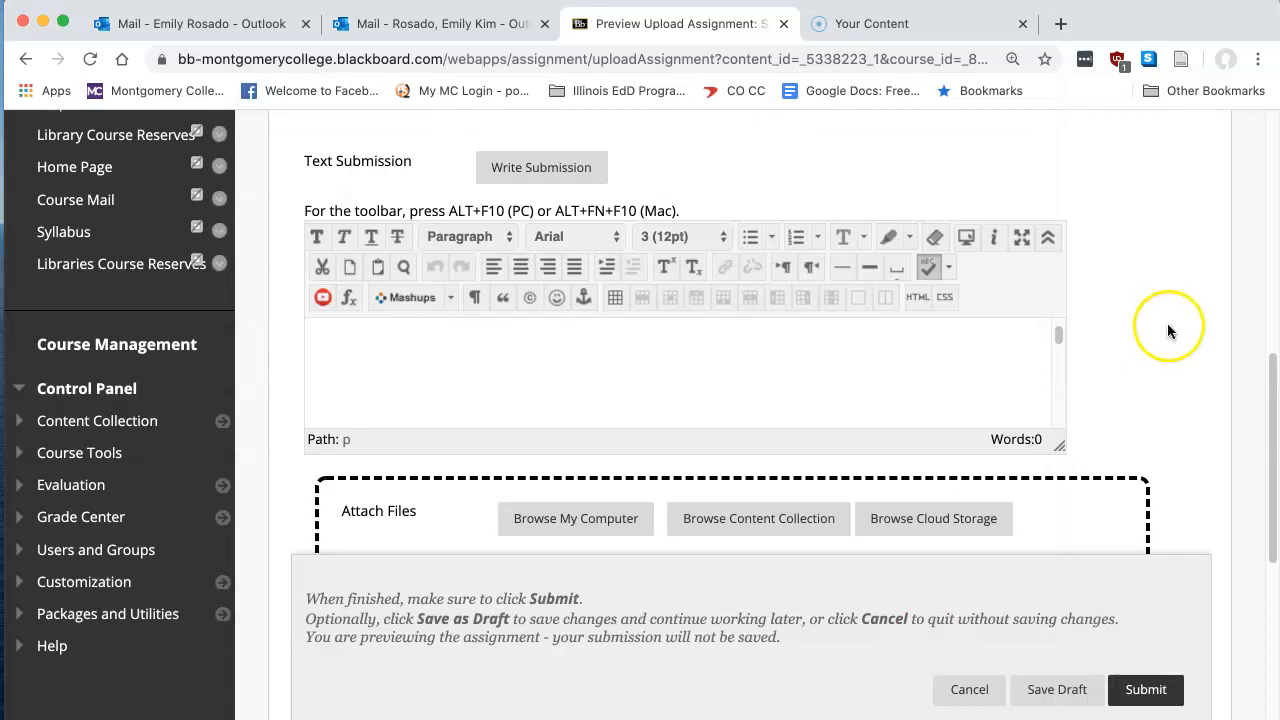
Step: Submit the blank assignment preview, accepting the blank-submission warning, and cancel out of the preview
scroll(1170, 308, "down", 8)
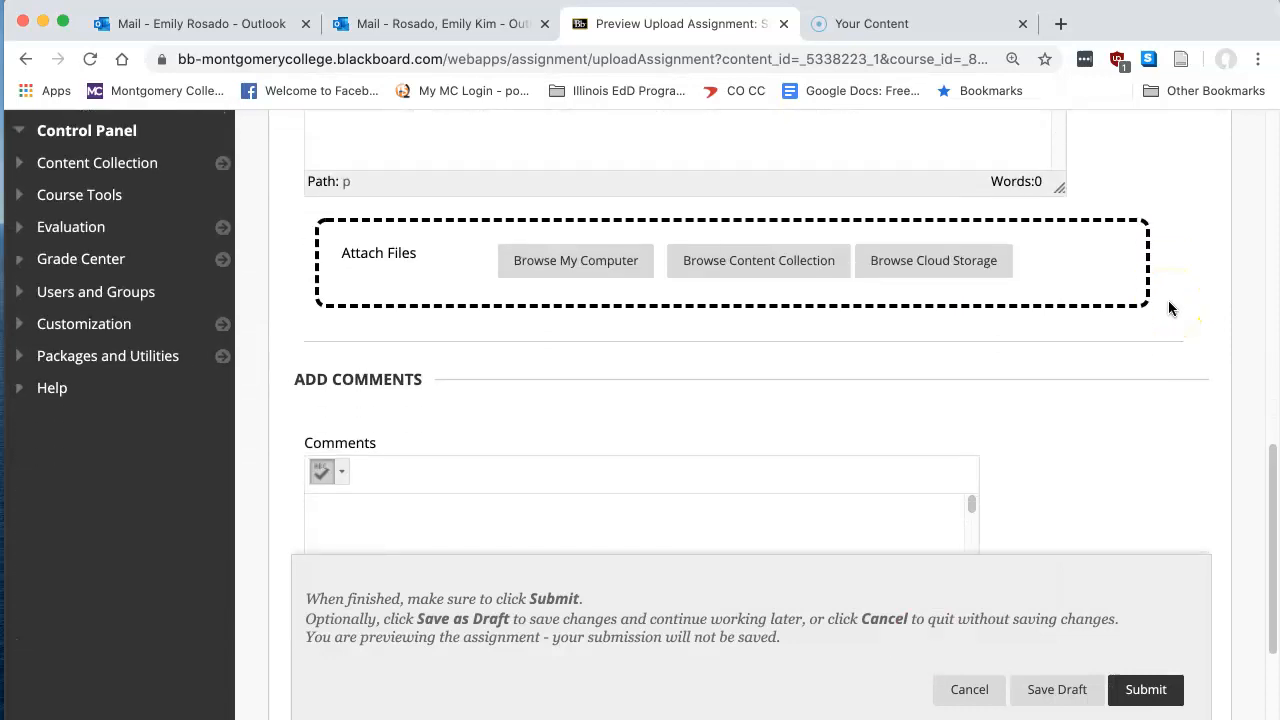
scroll(1168, 308, "down", 1)
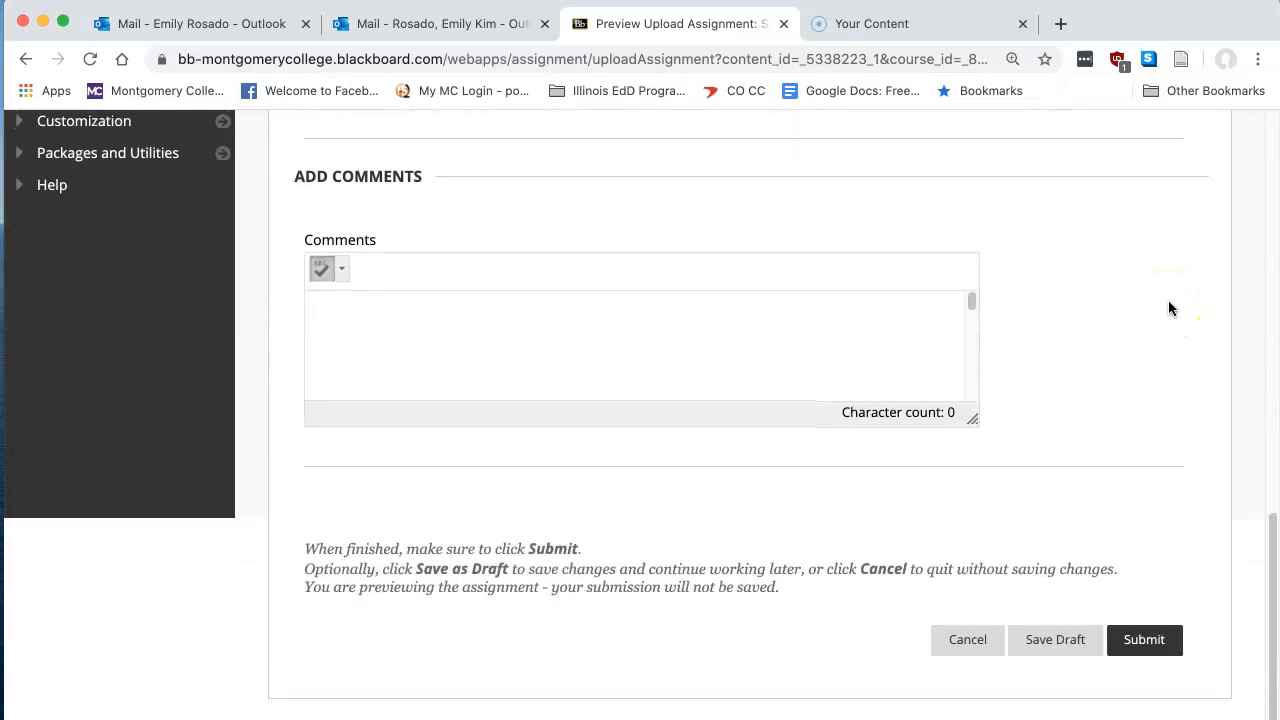
left_click(1146, 641)
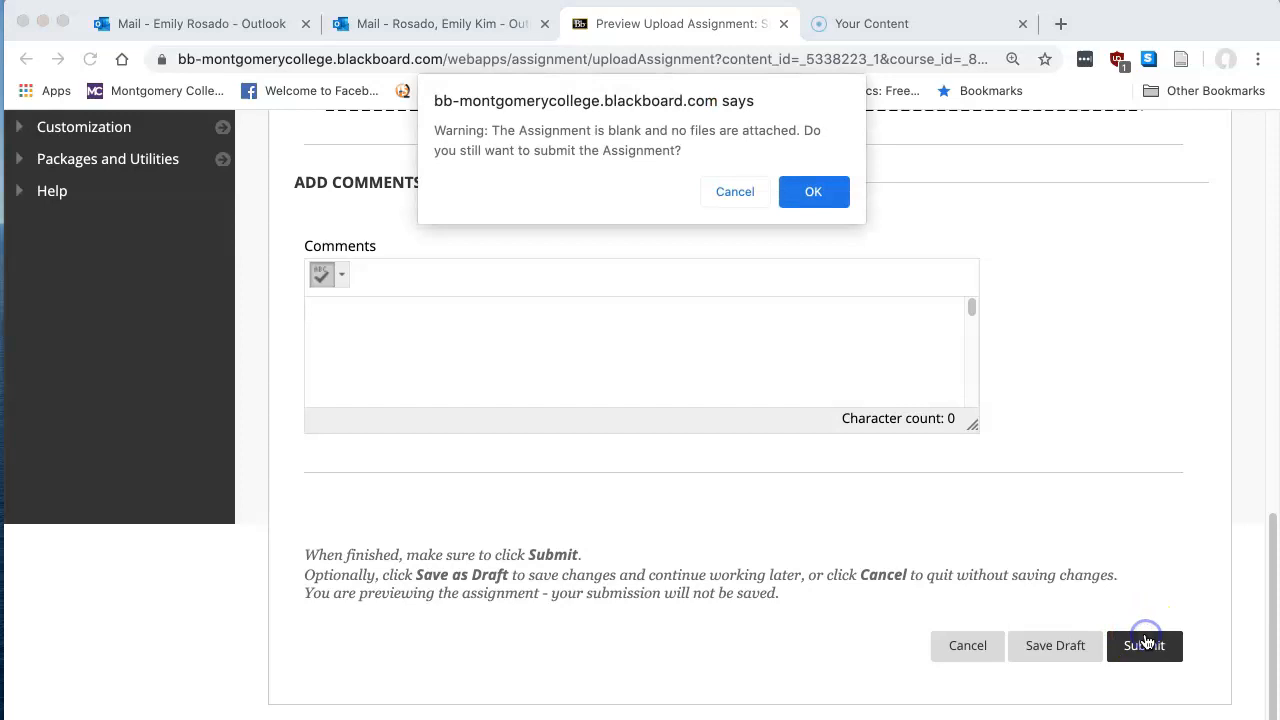
left_click(813, 191)
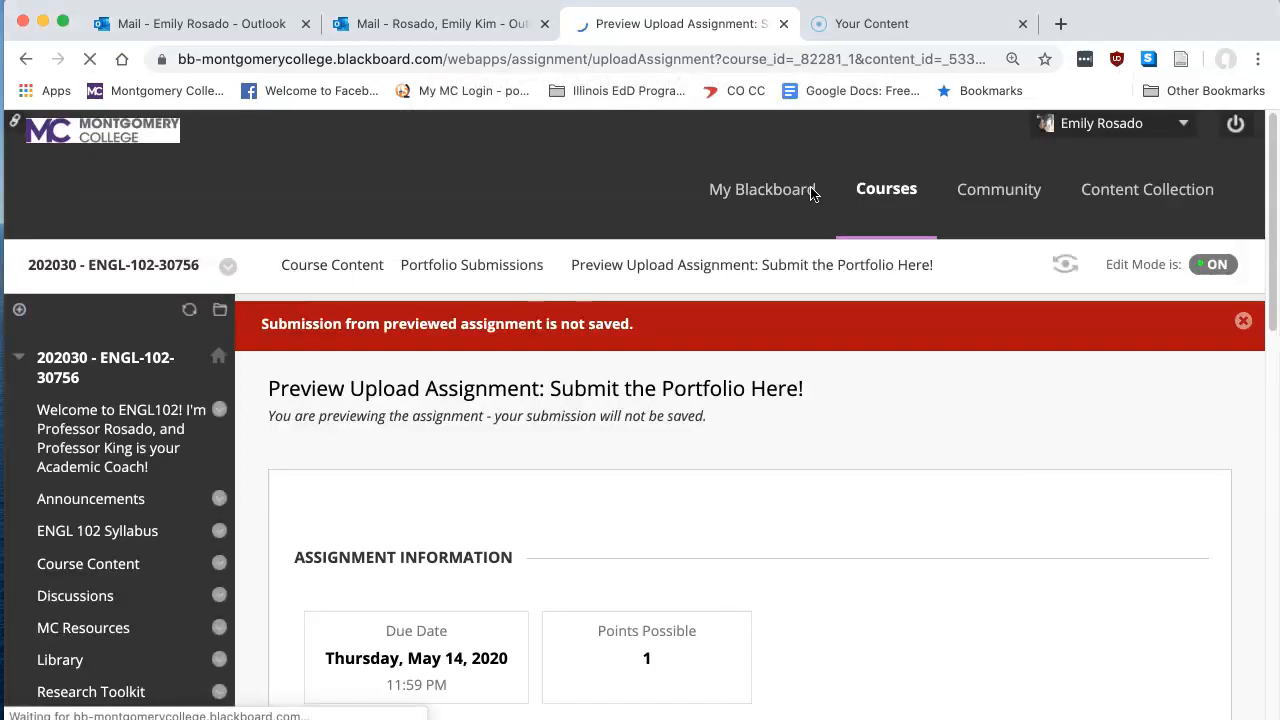
scroll(869, 404, "down", 4)
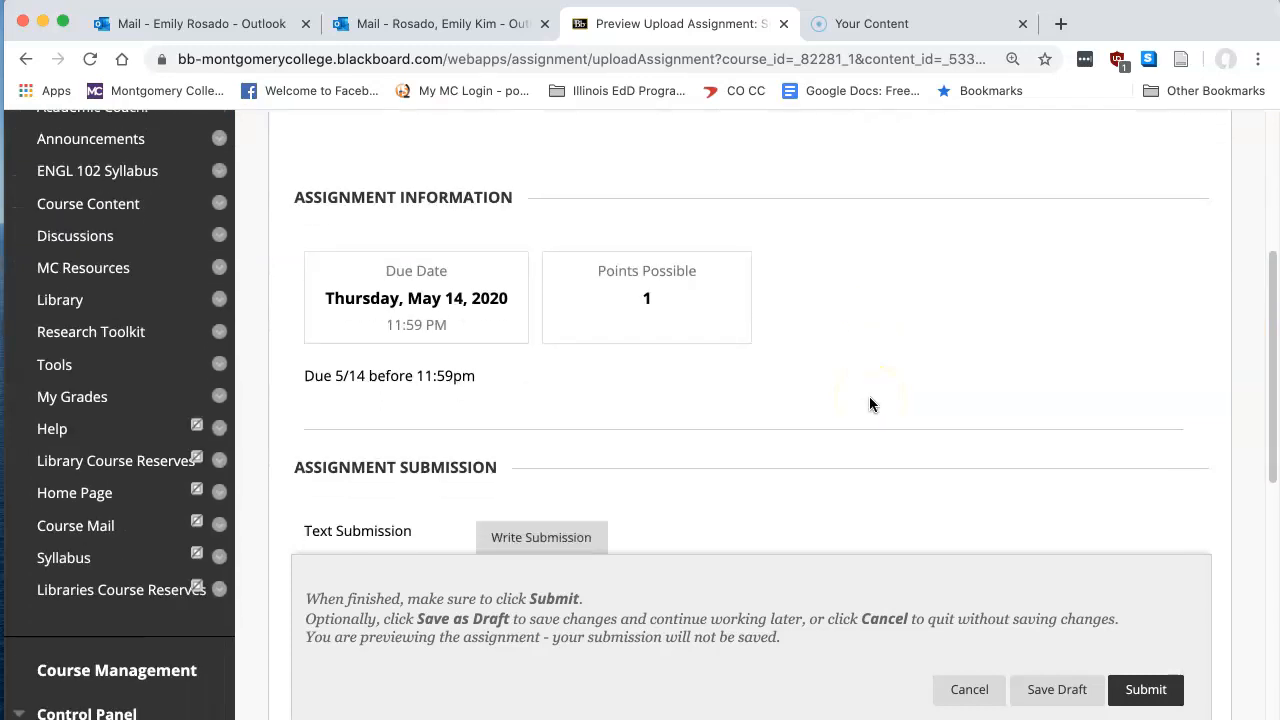
left_click(969, 689)
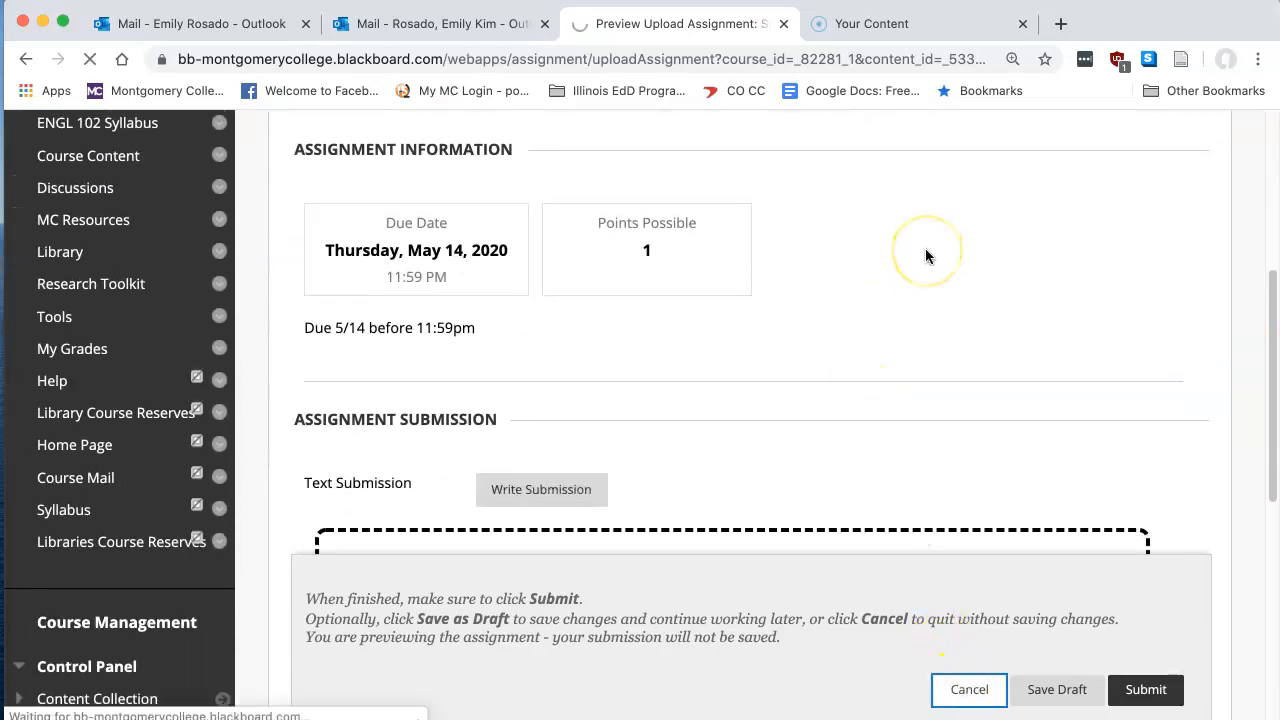